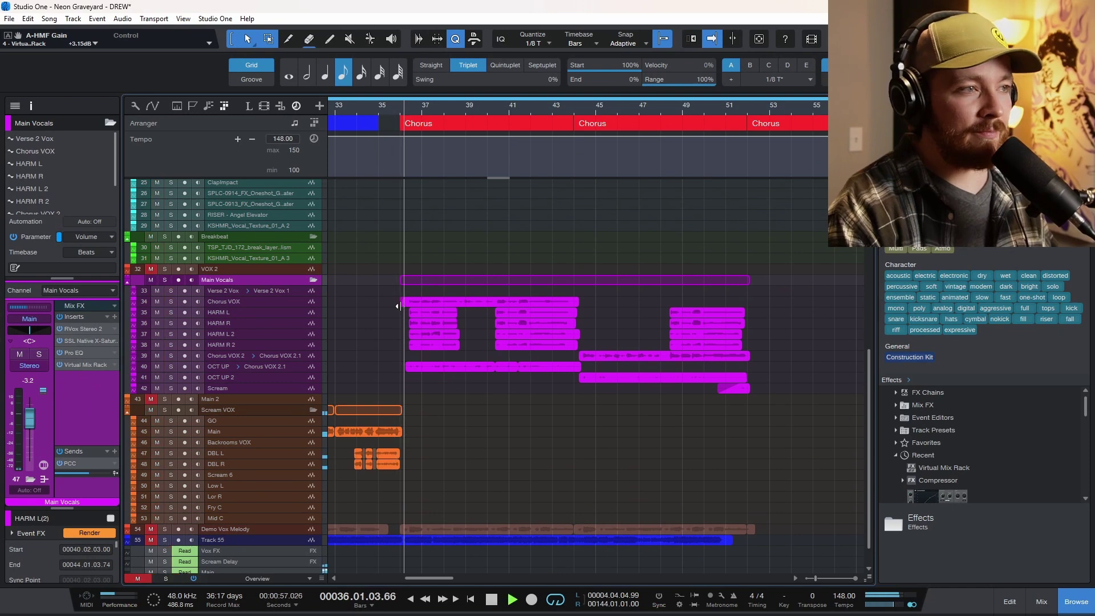
# Solo the Main Vocals folder track and play the chorus vocals, stopping near bar 43
pyautogui.hotkey('shift', 'e')
pyautogui.hotkey('shift', 'e')
pyautogui.hotkey('shift', 'e')
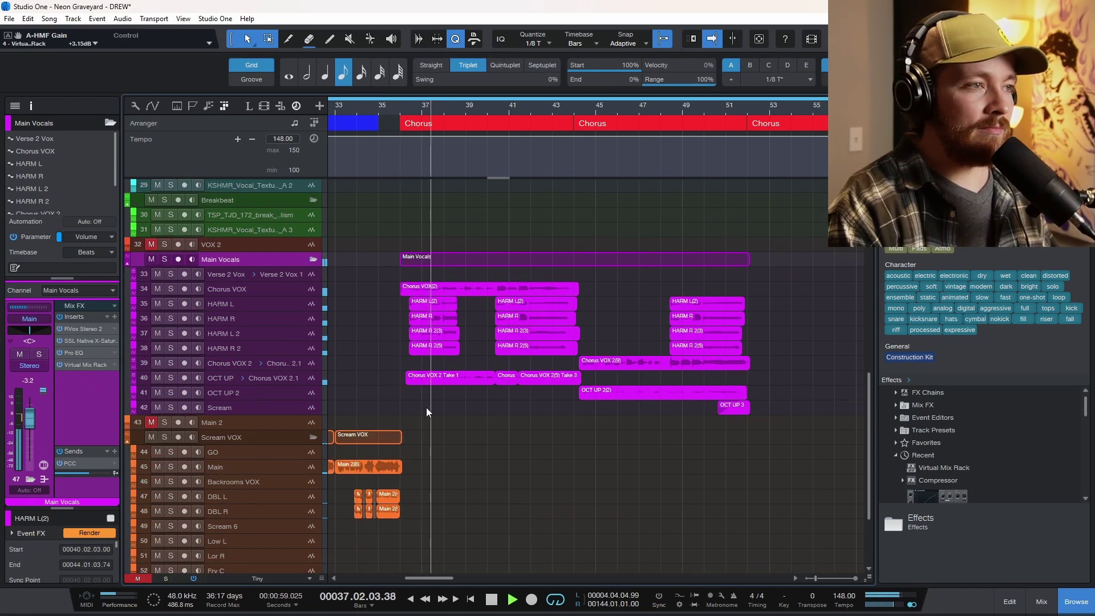
pyautogui.press('e')
pyautogui.press('e')
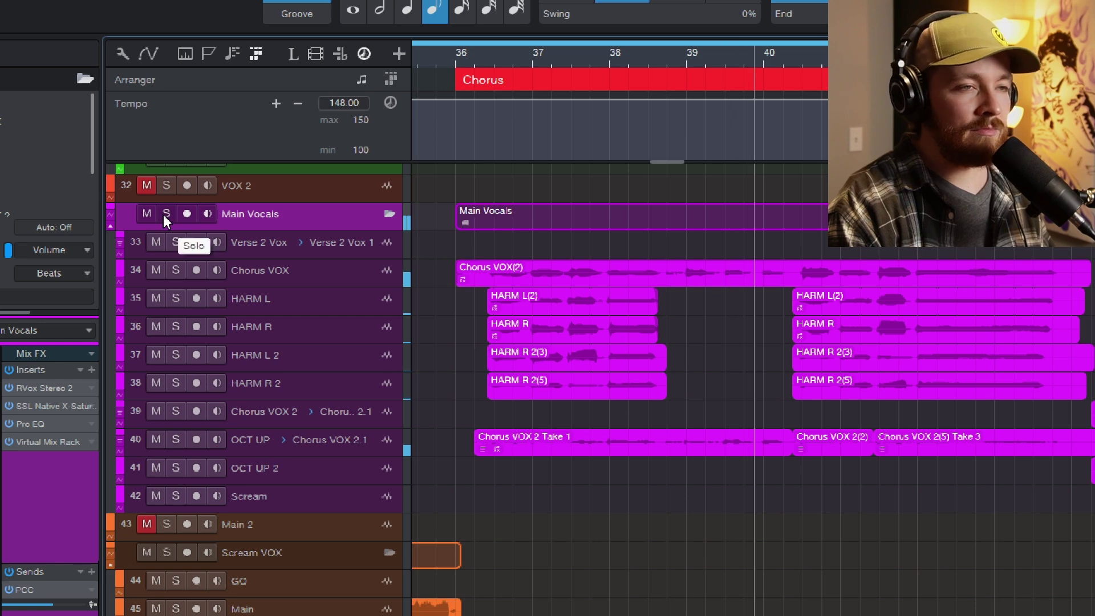
pyautogui.click(165, 214)
pyautogui.moveTo(560, 382)
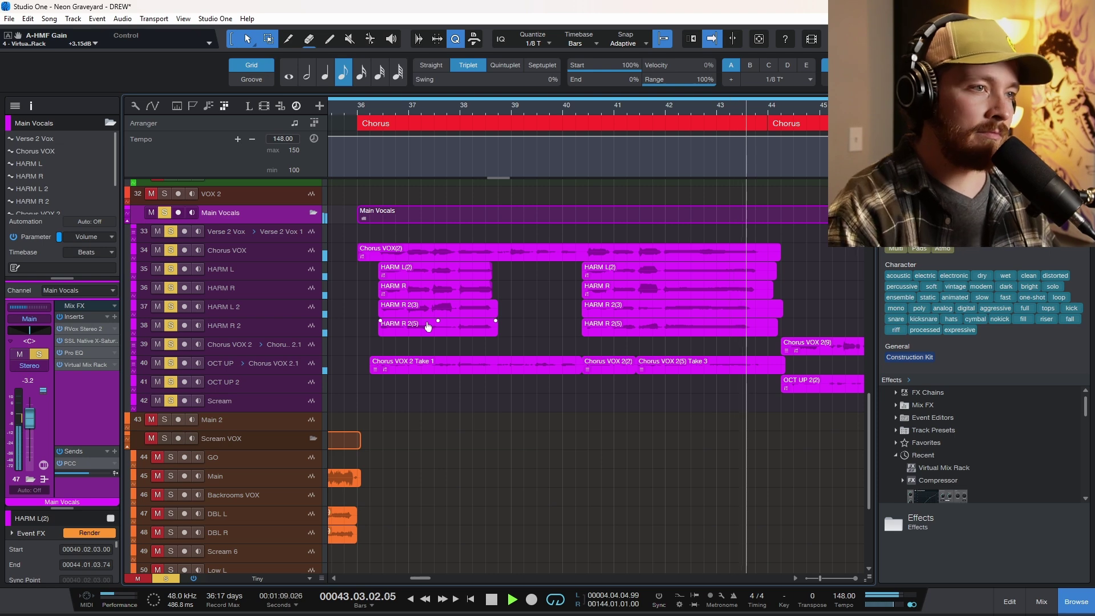
pyautogui.press('space')
# Examine the MetaTune pitch-correction settings on the Chorus VOX and harmony tracks, closing each plug-in window
pyautogui.hotkey('shift', 'e')
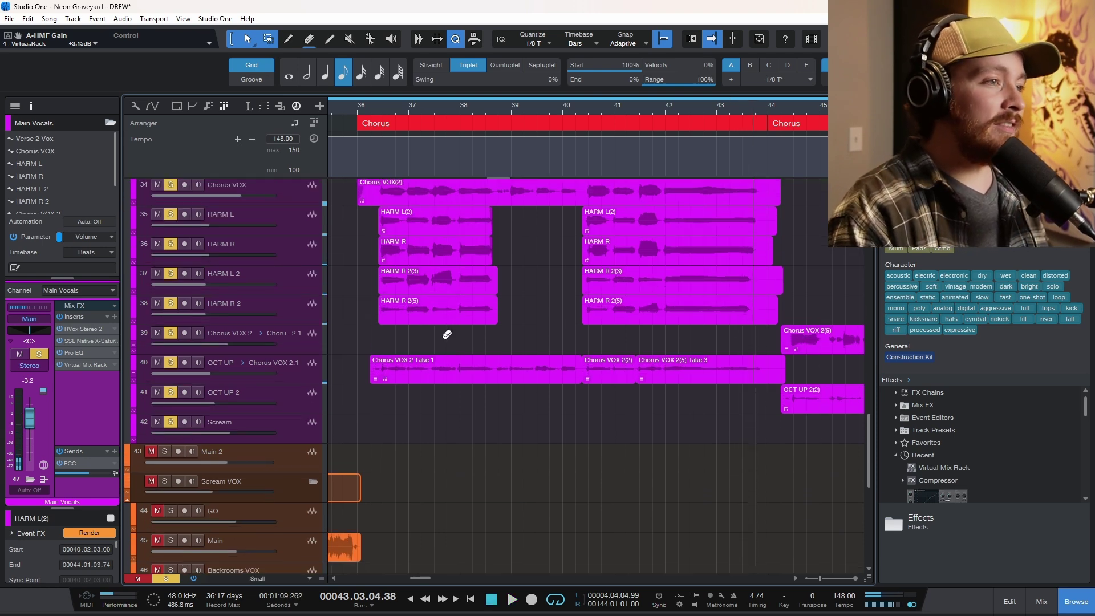
pyautogui.click(288, 422)
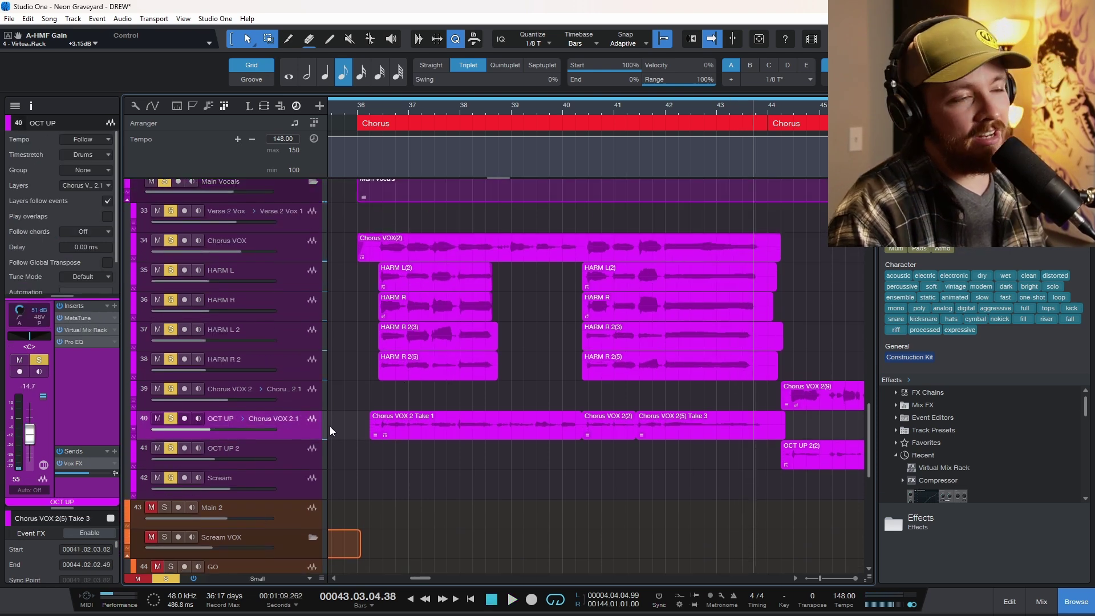
pyautogui.scroll(1, 393, 422)
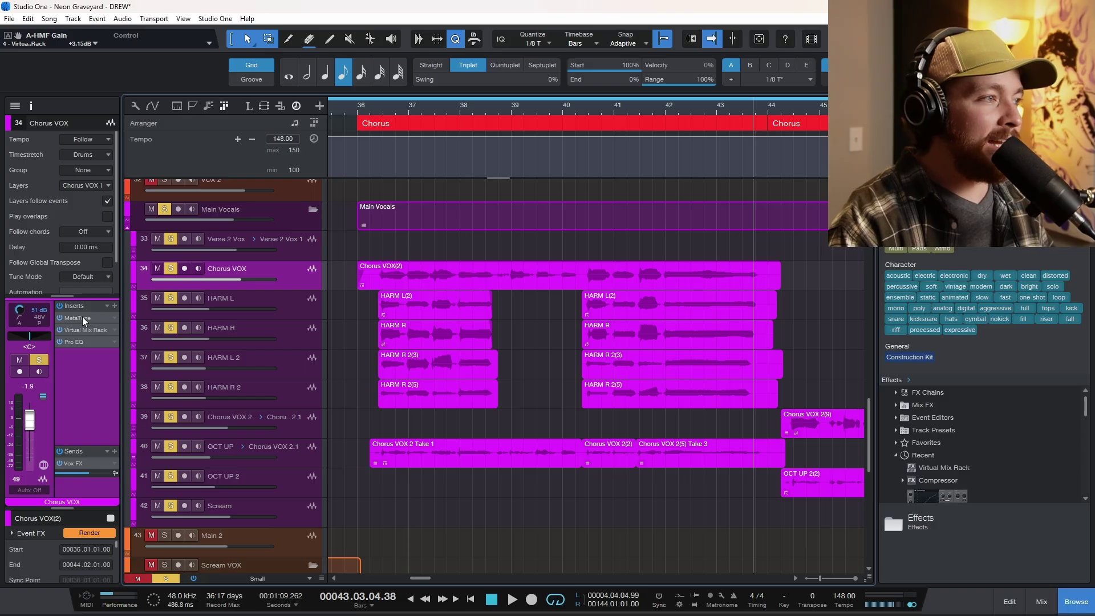
pyautogui.click(83, 317)
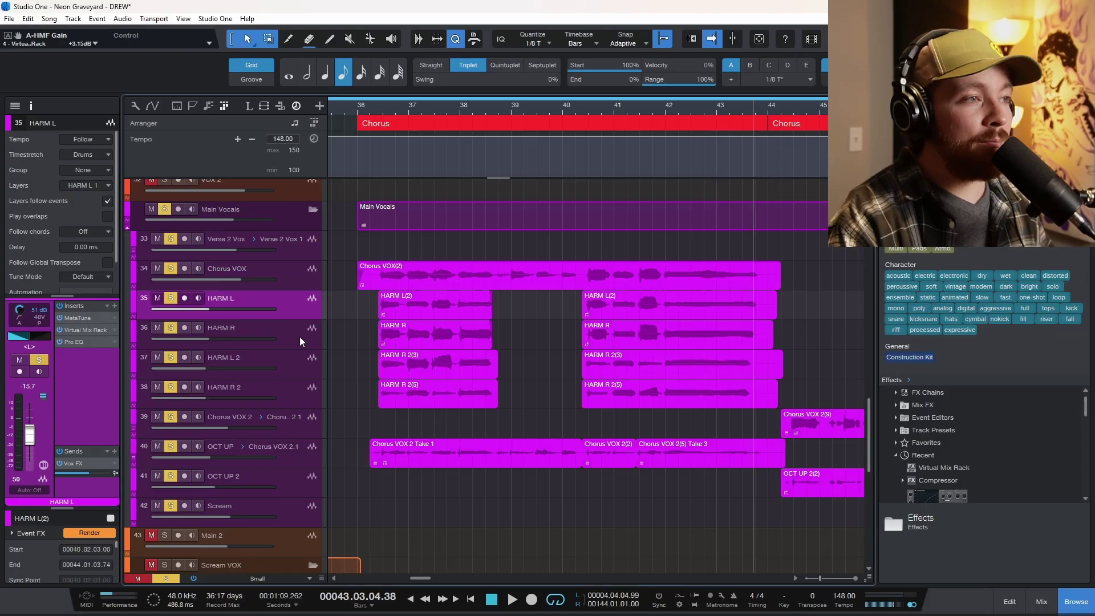
pyautogui.click(766, 99)
pyautogui.click(296, 371)
pyautogui.click(296, 383)
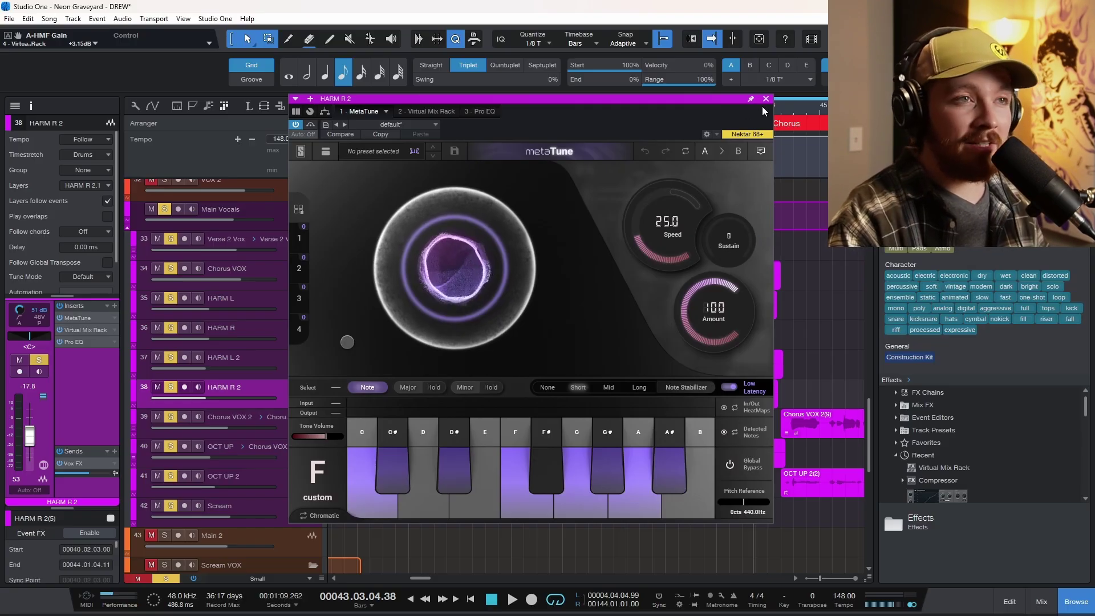
pyautogui.click(812, 29)
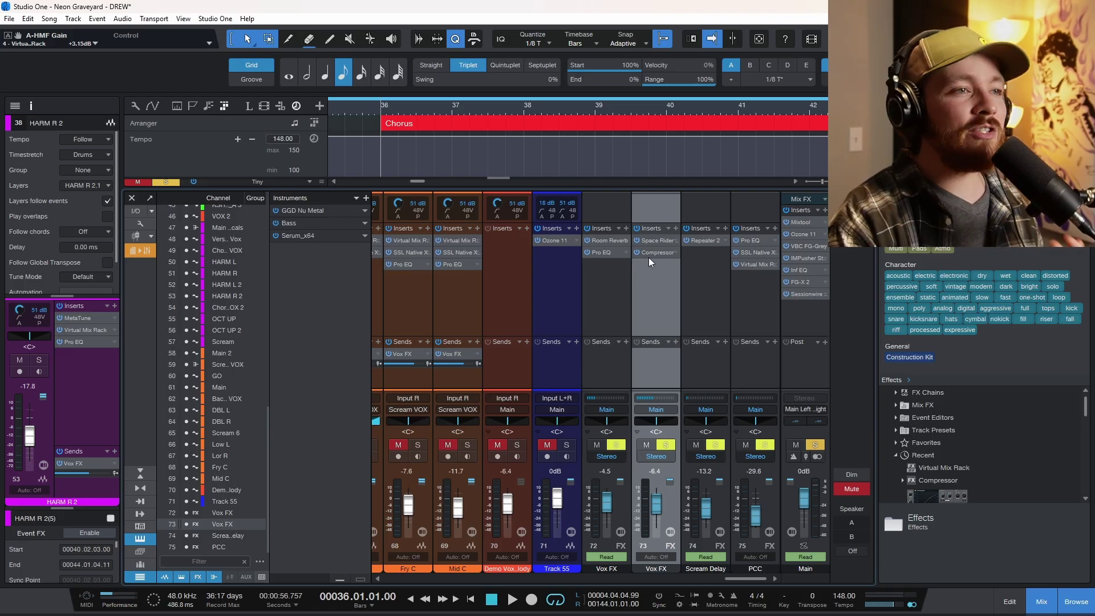
# In the Compressor on the Vox FX channel, enable the external sidechain and set the threshold to -26.73 dB
pyautogui.click(652, 251)
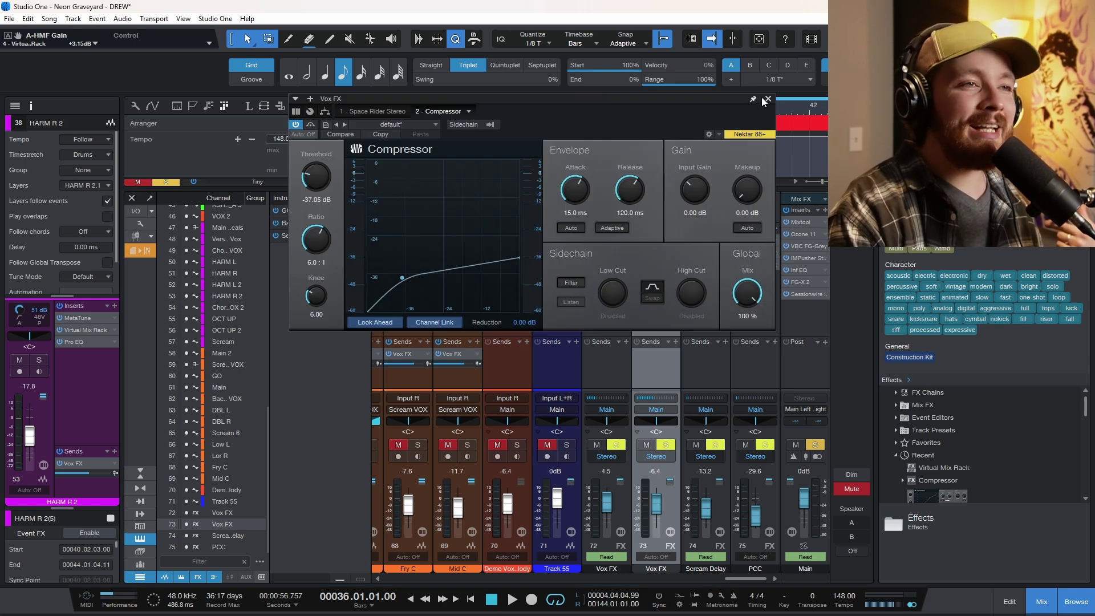
pyautogui.moveTo(670, 101); pyautogui.dragTo(648, 180)
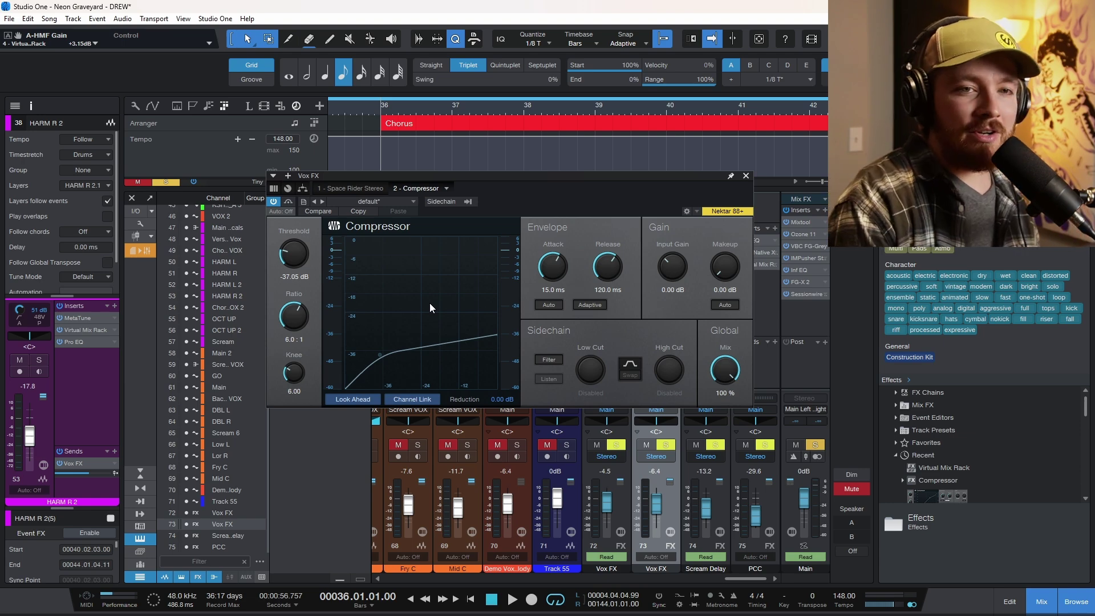
pyautogui.click(441, 202)
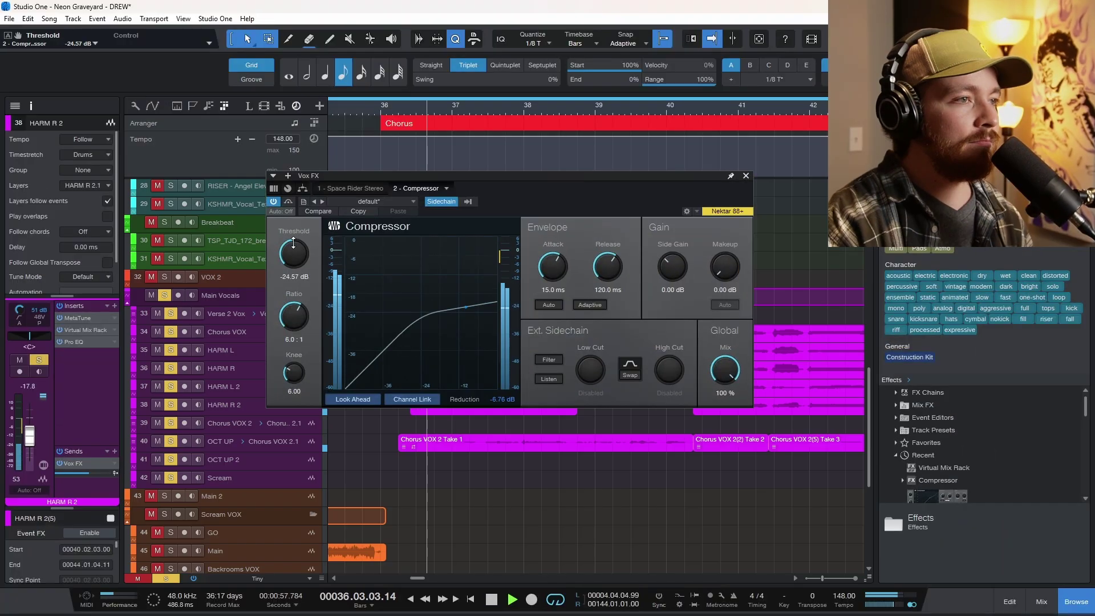
pyautogui.moveTo(293, 242); pyautogui.dragTo(364, 260)
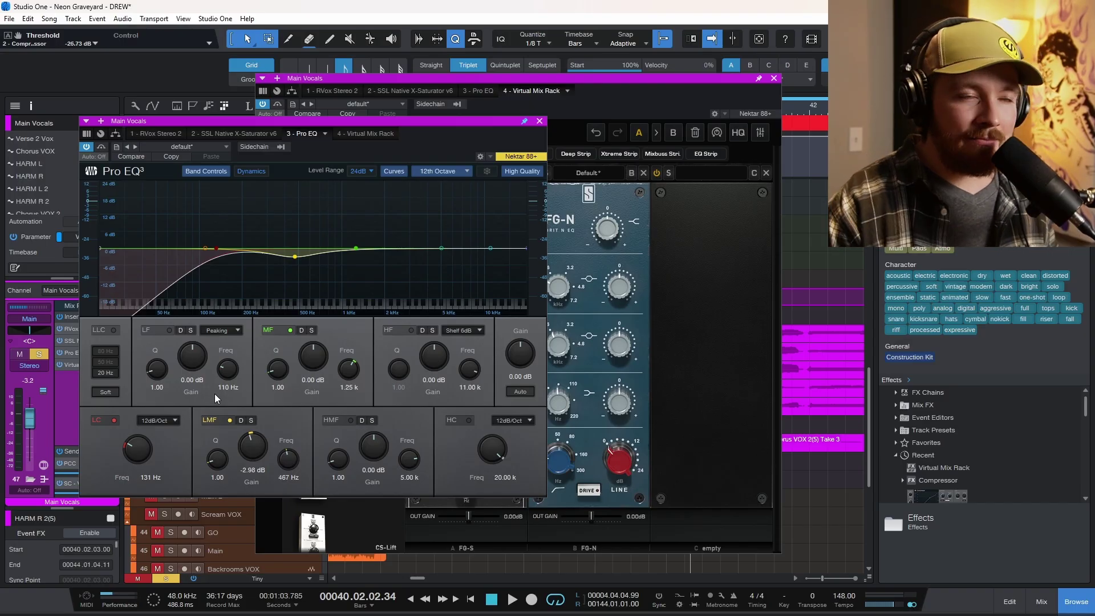
# Compare the Pro EQ and Virtual Mix Rack windows on the Main Vocals channel
pyautogui.click(528, 107)
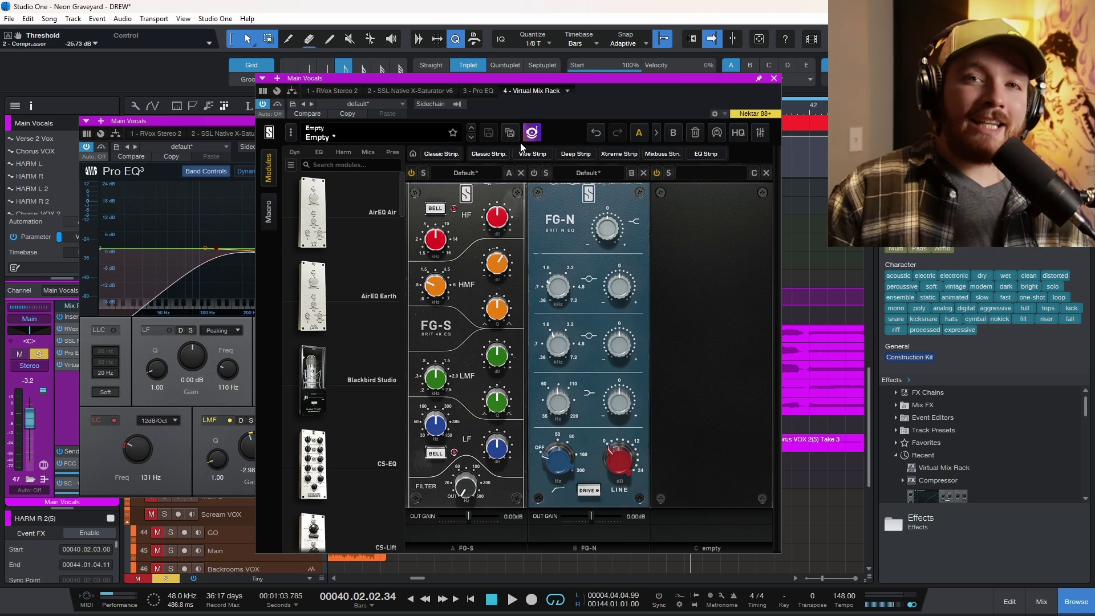
pyautogui.click(186, 464)
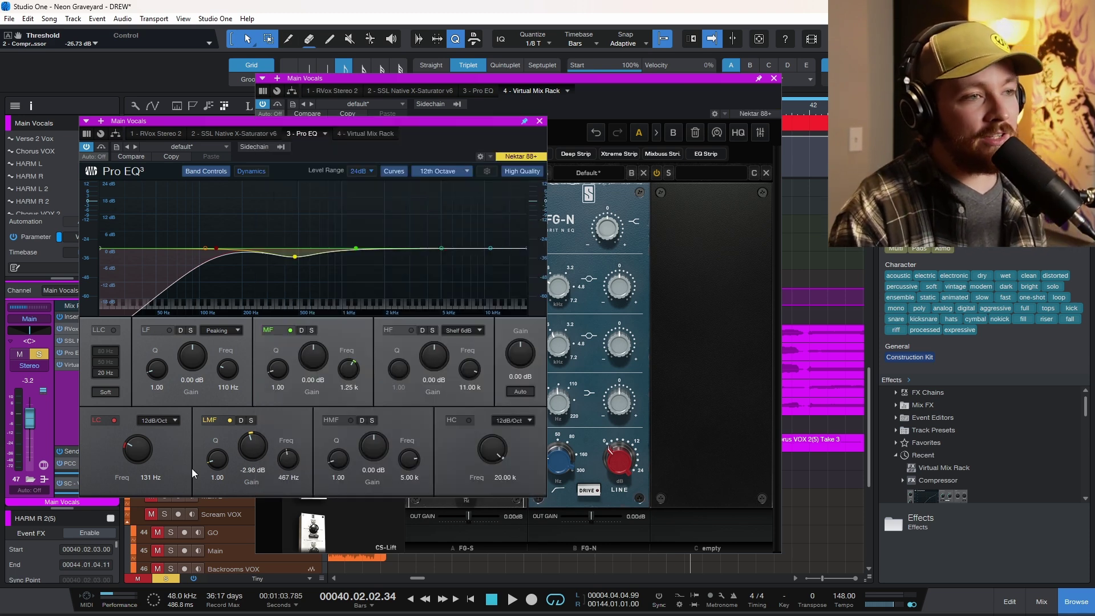
pyautogui.click(723, 369)
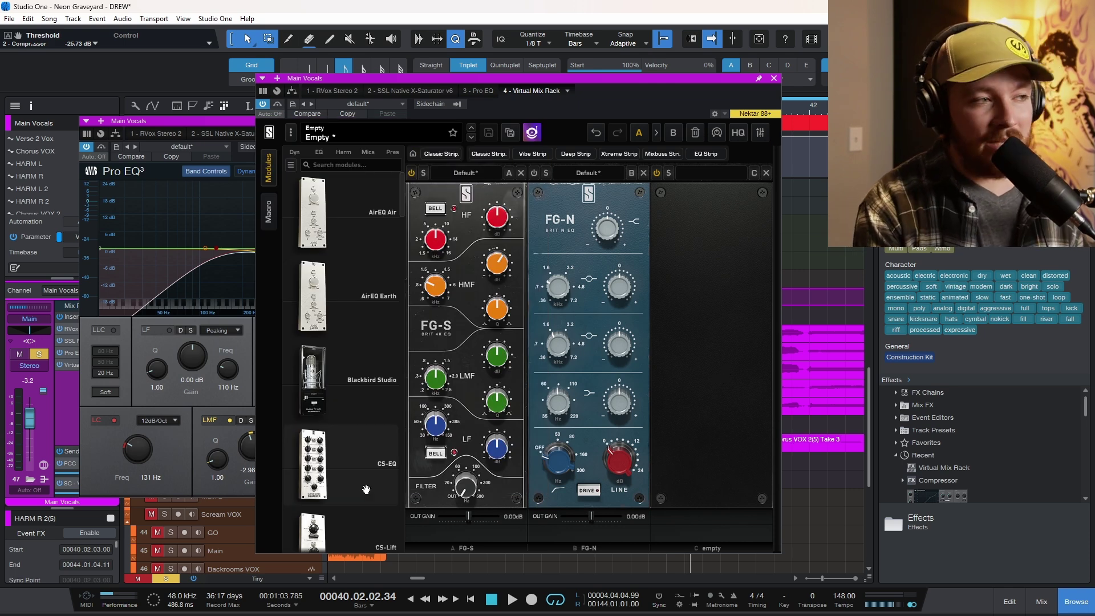
# Set the Main Vocals Pro EQ mid band to 1.01 kHz, try a 6 dB boost, and reset its gain to 0 dB
pyautogui.click(180, 478)
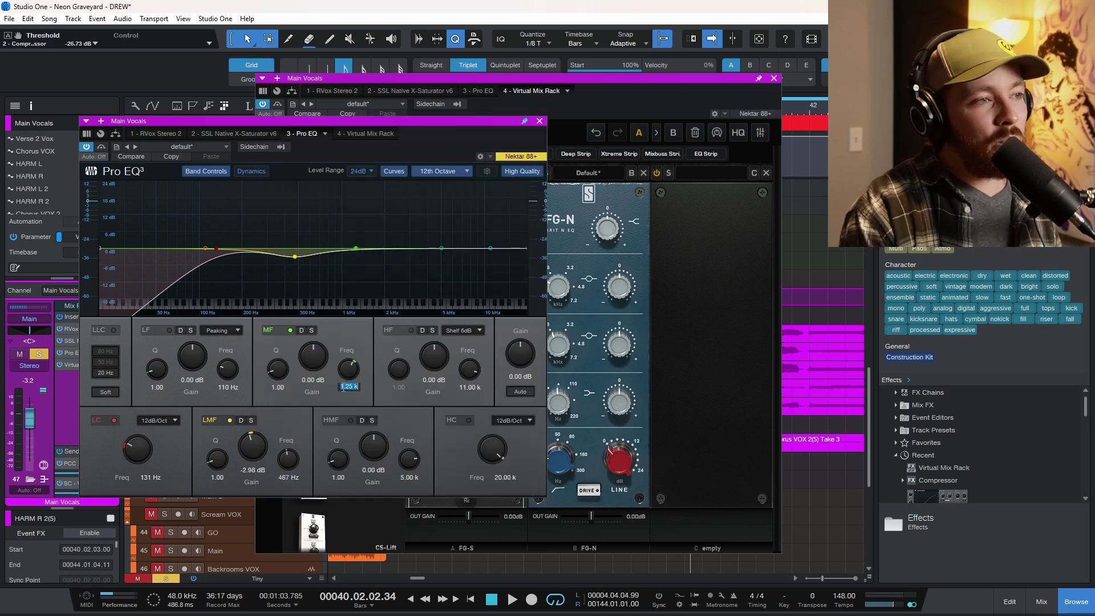
pyautogui.moveTo(313, 356)
pyautogui.mouseDown()
pyautogui.moveTo(313, 336)
pyautogui.moveTo(320, 355)
pyautogui.mouseUp()
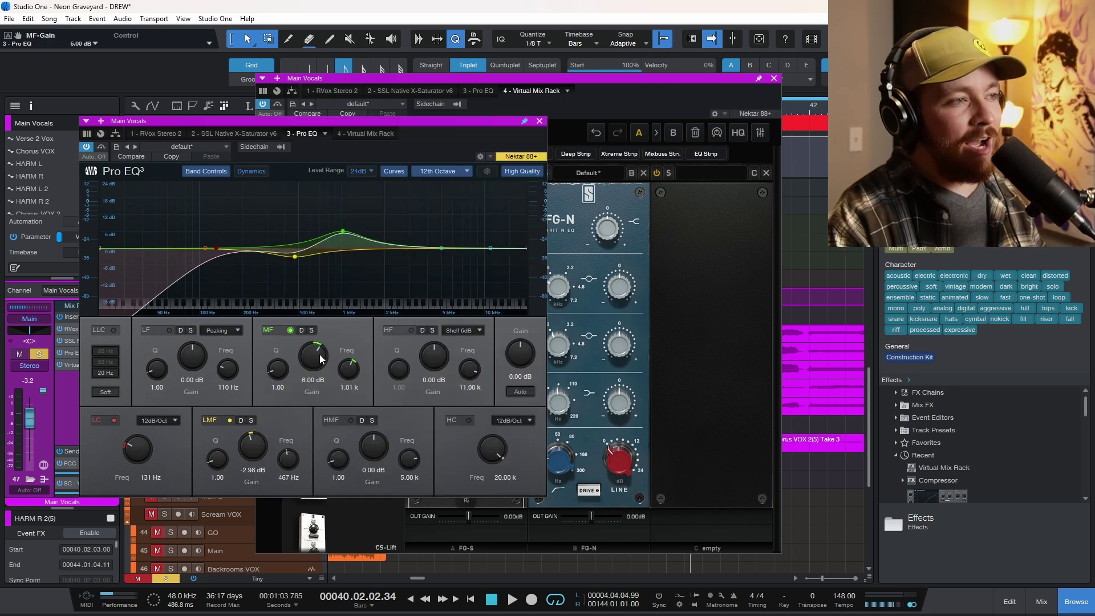
pyautogui.doubleClick(319, 355)
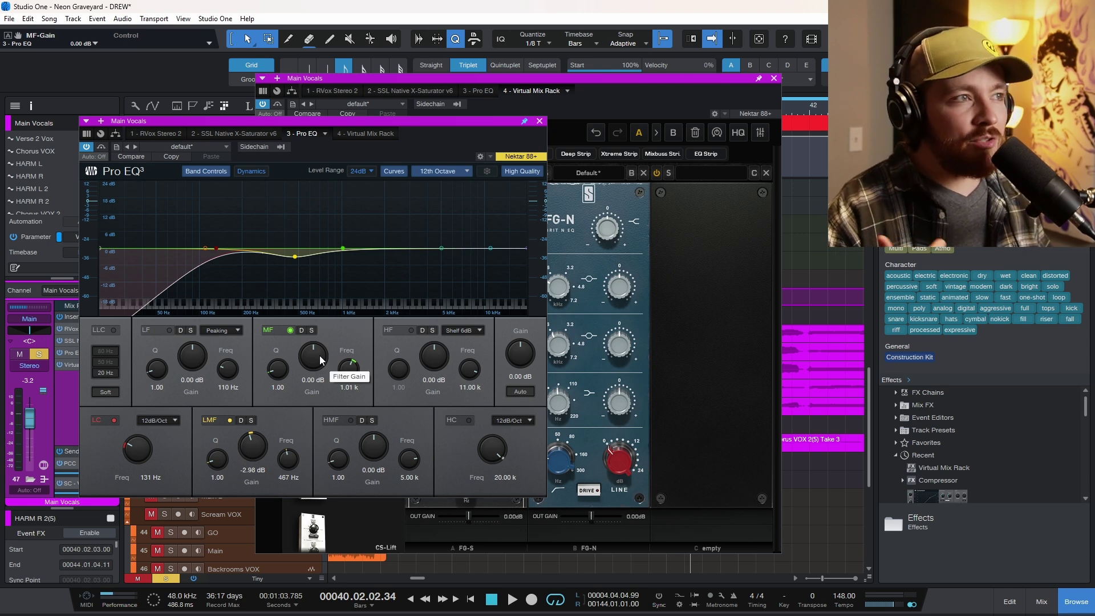
# Audition a Pro EQ mid-band boost of about 13.44 dB at 1.01 kHz during chorus playback, and reset the gain
pyautogui.click(711, 97)
pyautogui.press('space')
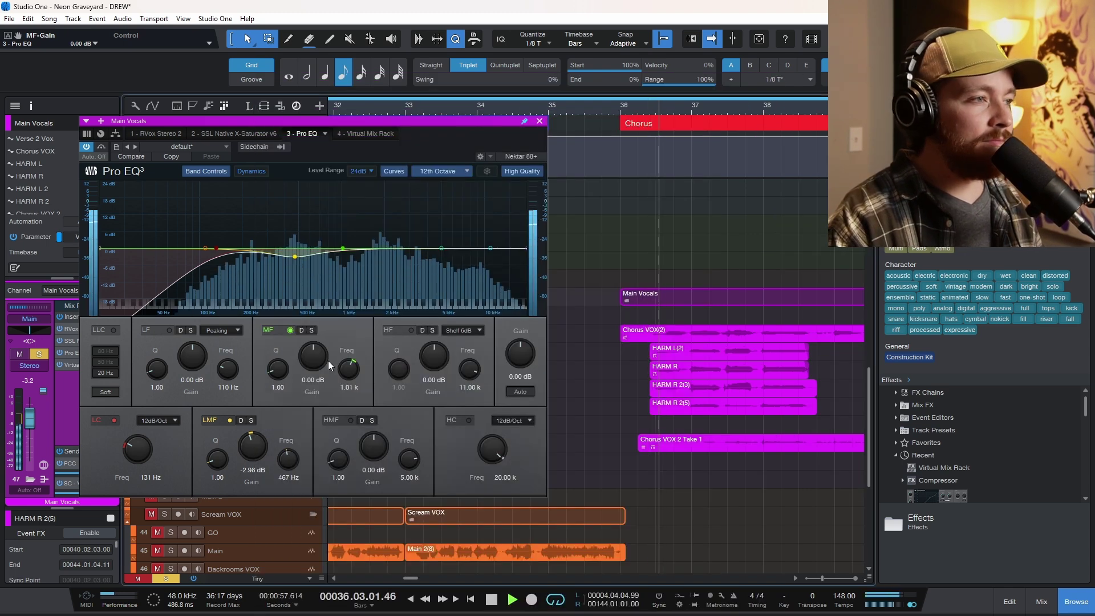
pyautogui.moveTo(329, 365)
pyautogui.mouseDown()
pyautogui.moveTo(324, 323)
pyautogui.moveTo(316, 431)
pyautogui.moveTo(326, 345)
pyautogui.mouseUp()
pyautogui.press('space')
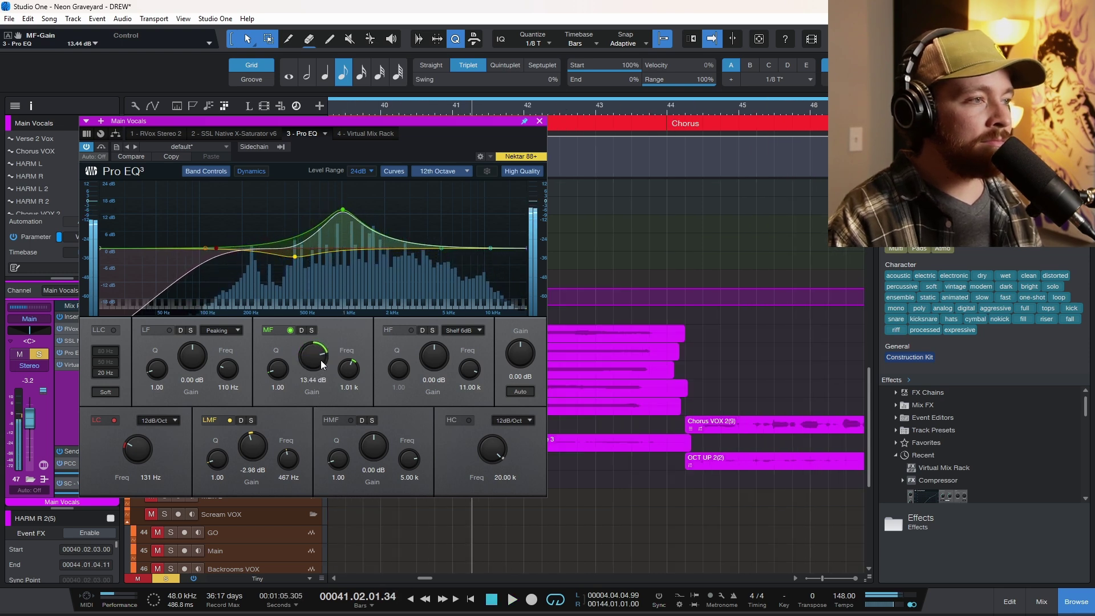
pyautogui.keyDown('ctrl'); pyautogui.click(315, 368); pyautogui.keyUp('ctrl')
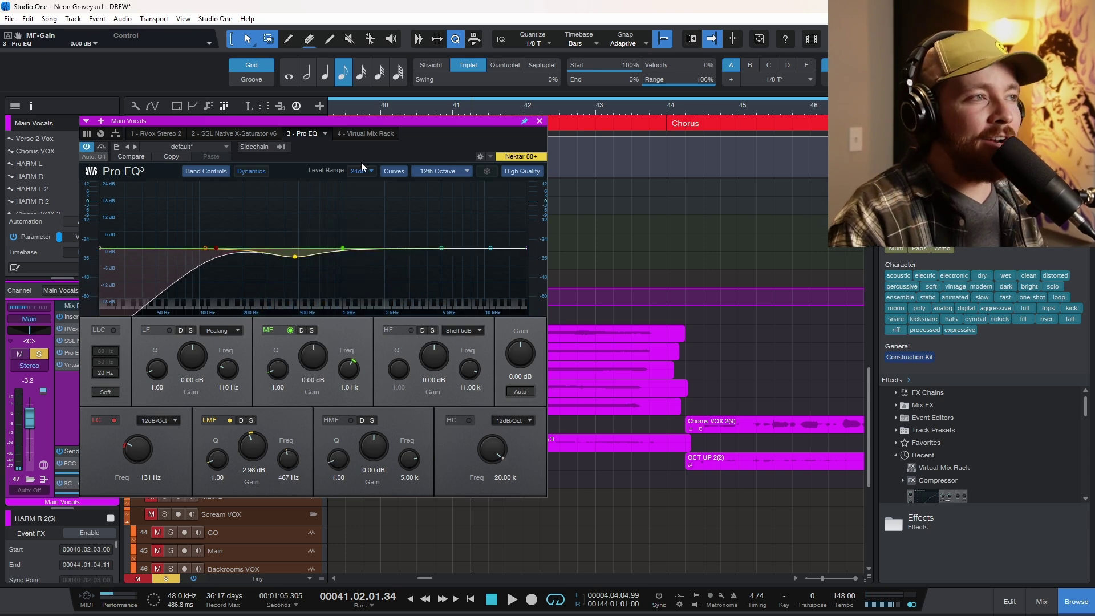
# Show the Main Vocals Virtual Mix Rack, reposition its window, and check the FG-S high-mid gain and frequency
pyautogui.click(367, 136)
pyautogui.moveTo(367, 121); pyautogui.dragTo(493, 73)
pyautogui.moveTo(451, 257)
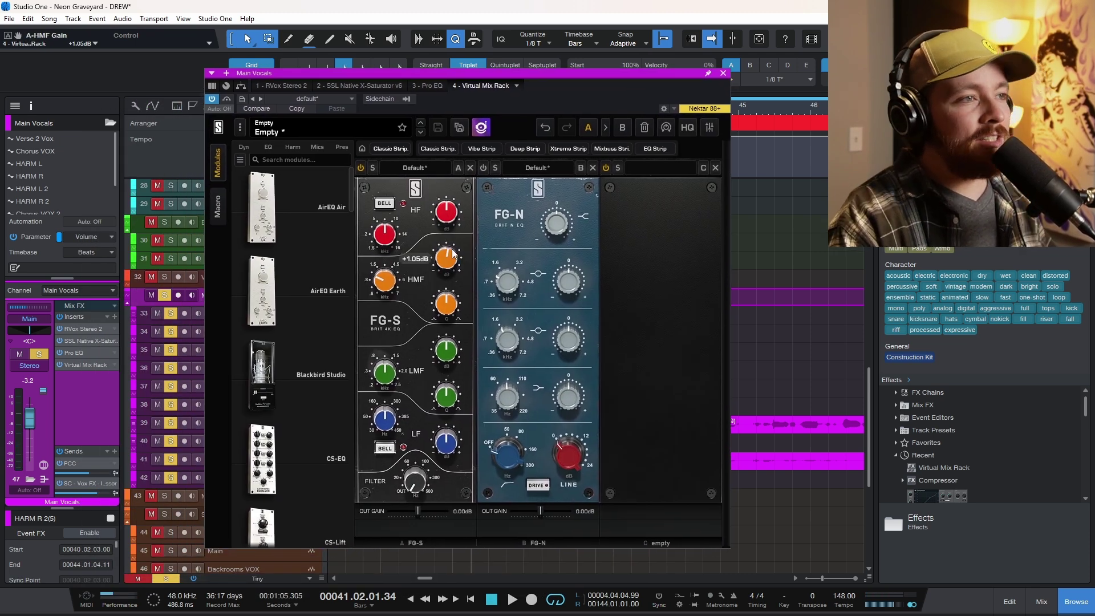
pyautogui.moveTo(388, 286)
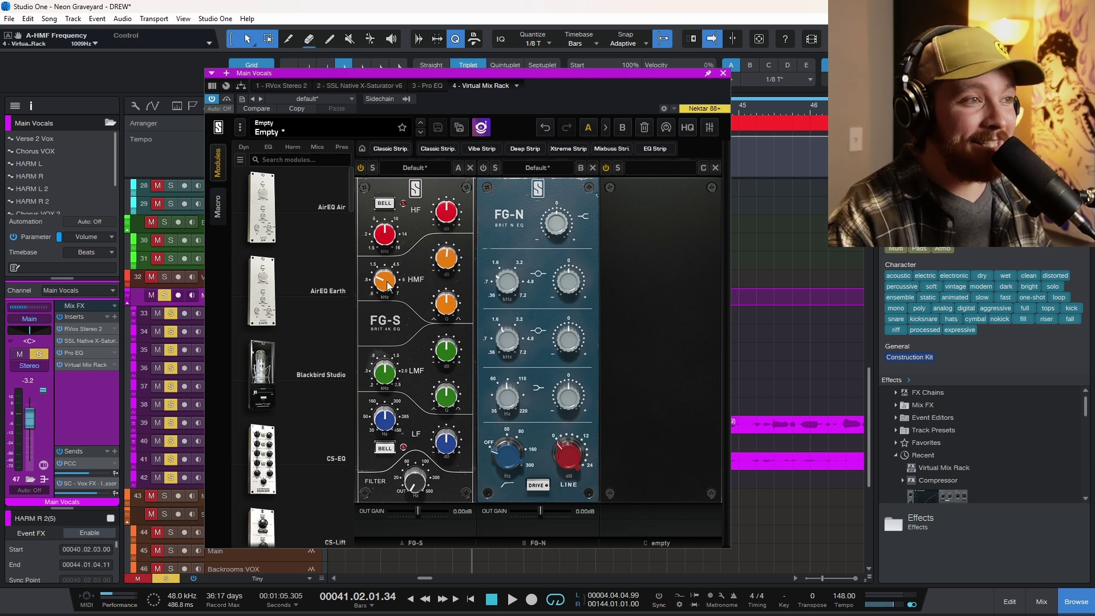
# Audition an FG-S high-mid boost of about 8.31 dB at 1 kHz while the vocals play, and reset the gain
pyautogui.press('space')
pyautogui.moveTo(446, 258); pyautogui.dragTo(430, 288)
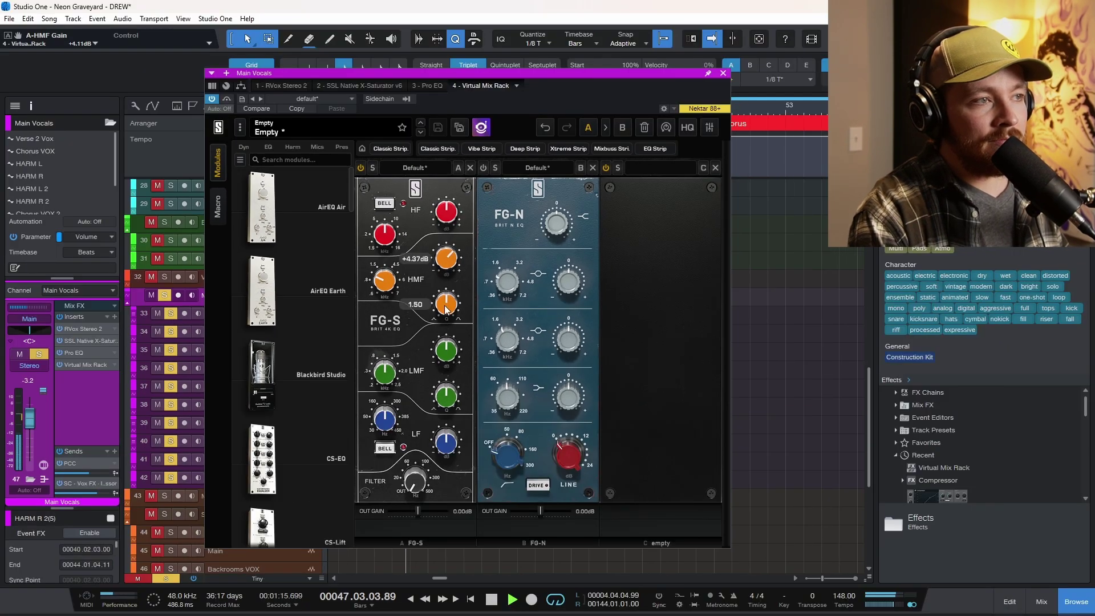
pyautogui.press('space')
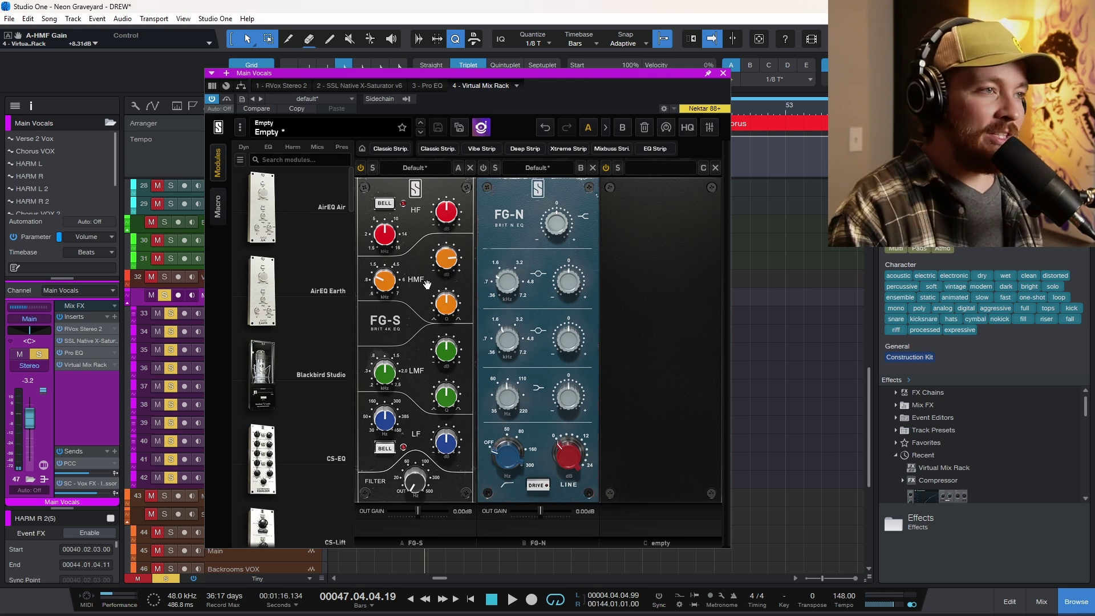
pyautogui.doubleClick(447, 260)
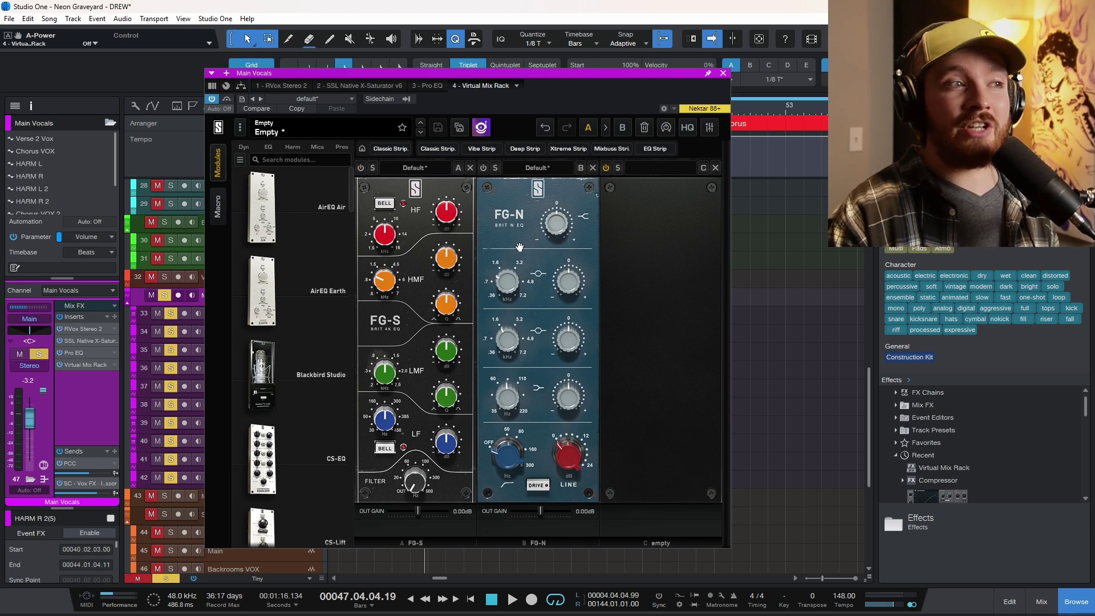
# Boost the FG-N 1.01 kHz bell band by about 15.6 dB while playing the chorus vocals
pyautogui.moveTo(505, 292)
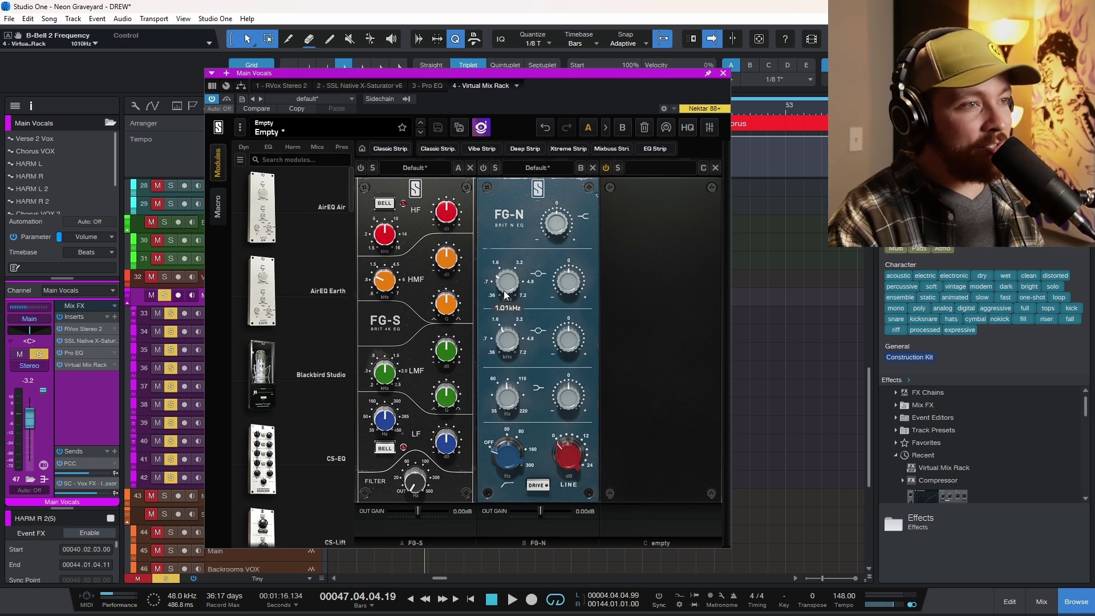
pyautogui.moveTo(570, 288)
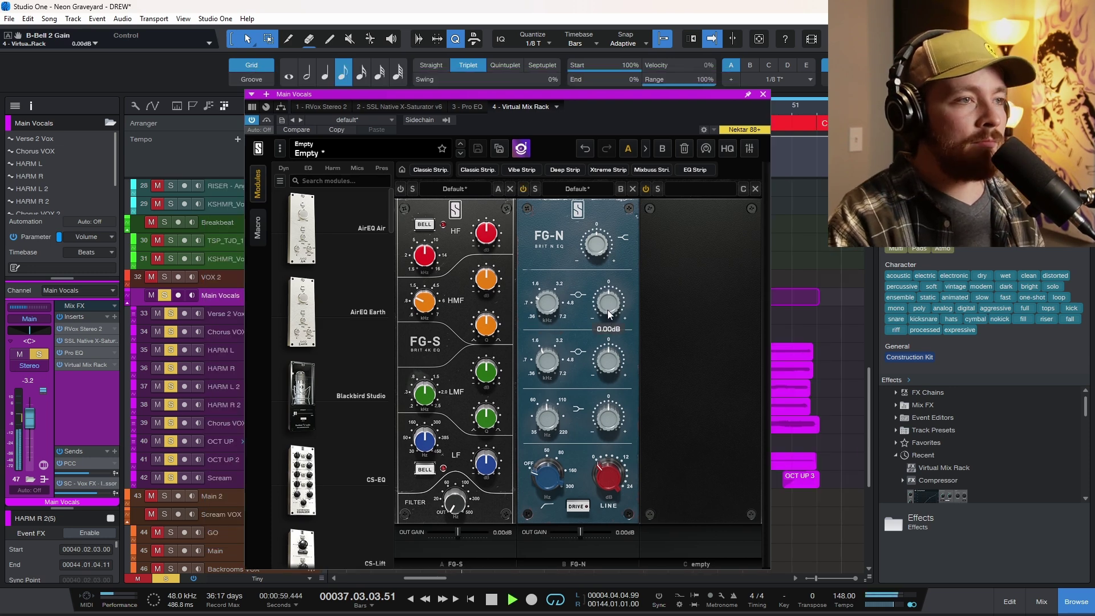
pyautogui.moveTo(608, 310); pyautogui.dragTo(610, 255)
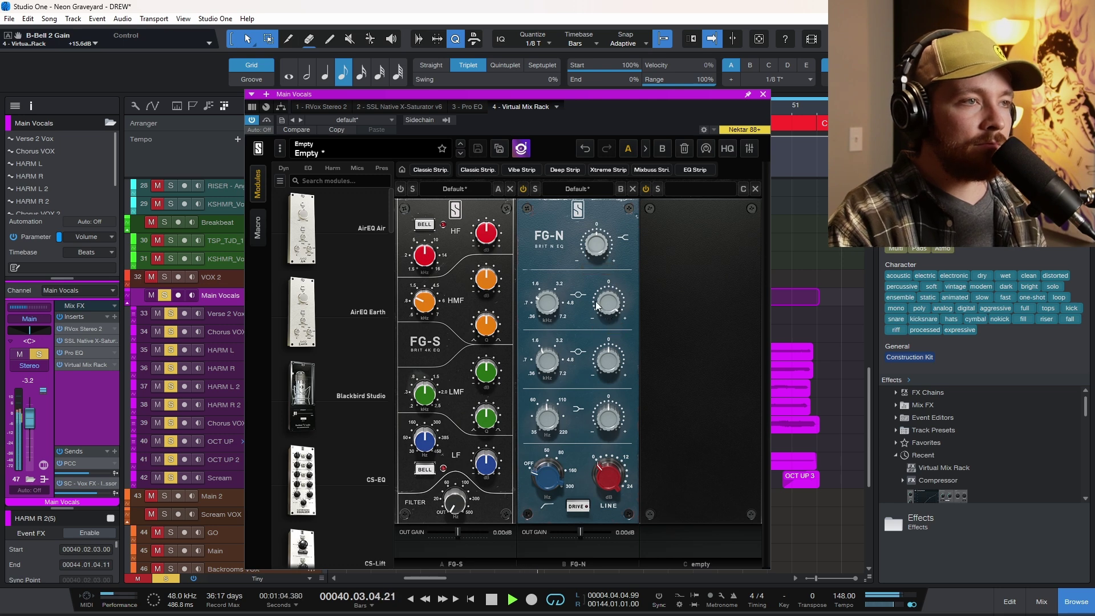
pyautogui.press('space')
# Compare the FG-S and FG-N equalizers by switching the two modules on and off
pyautogui.click(522, 191)
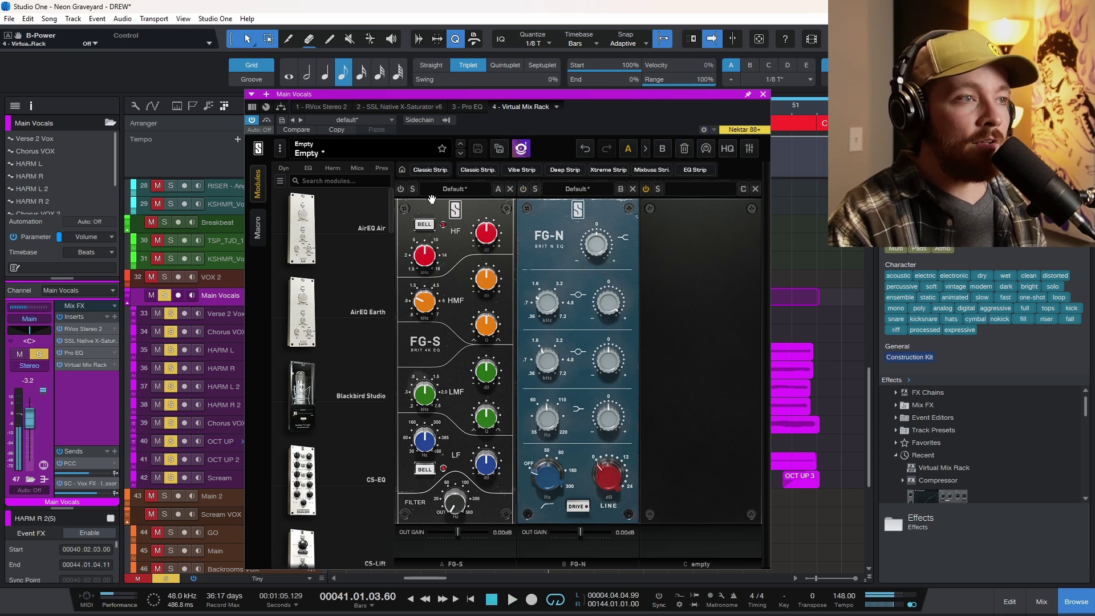
pyautogui.click(400, 191)
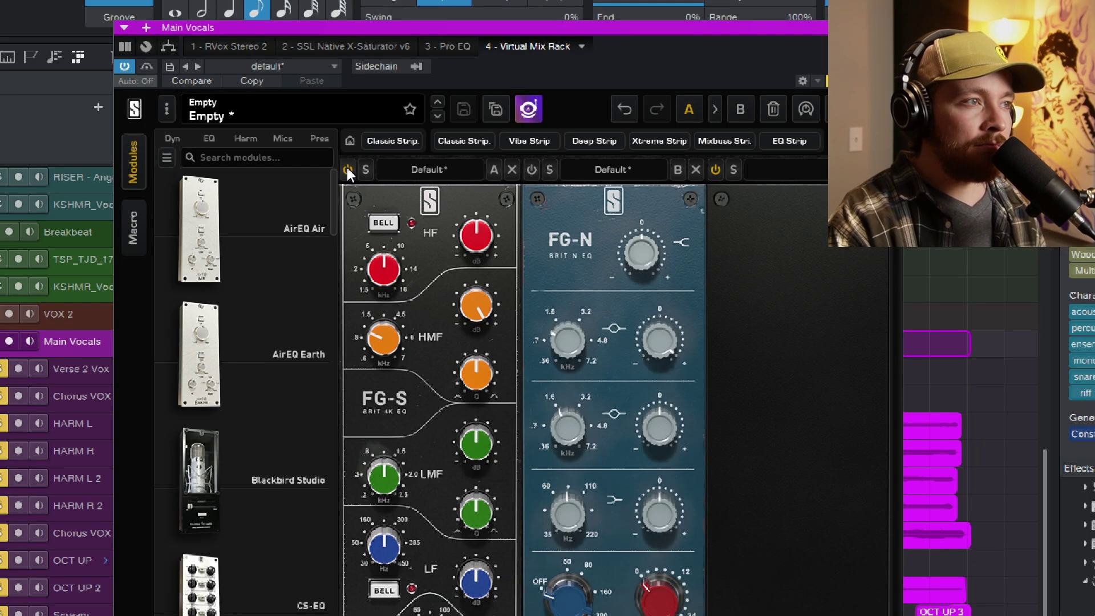
pyautogui.click(531, 169)
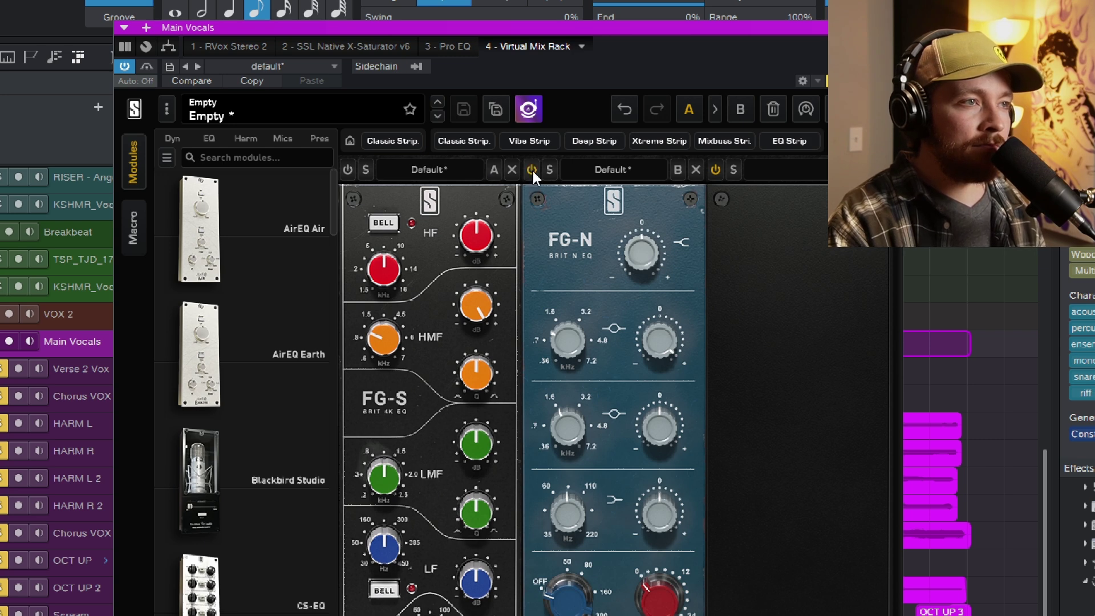
pyautogui.click(532, 169)
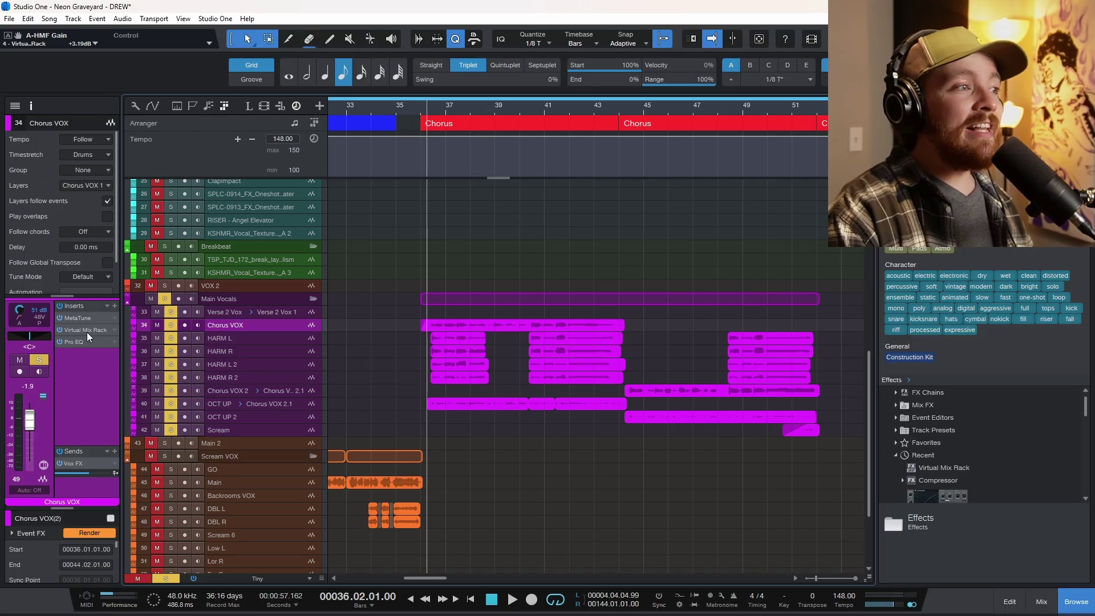
# Open the Virtual Mix Rack on the Chorus VOX track
pyautogui.click(86, 330)
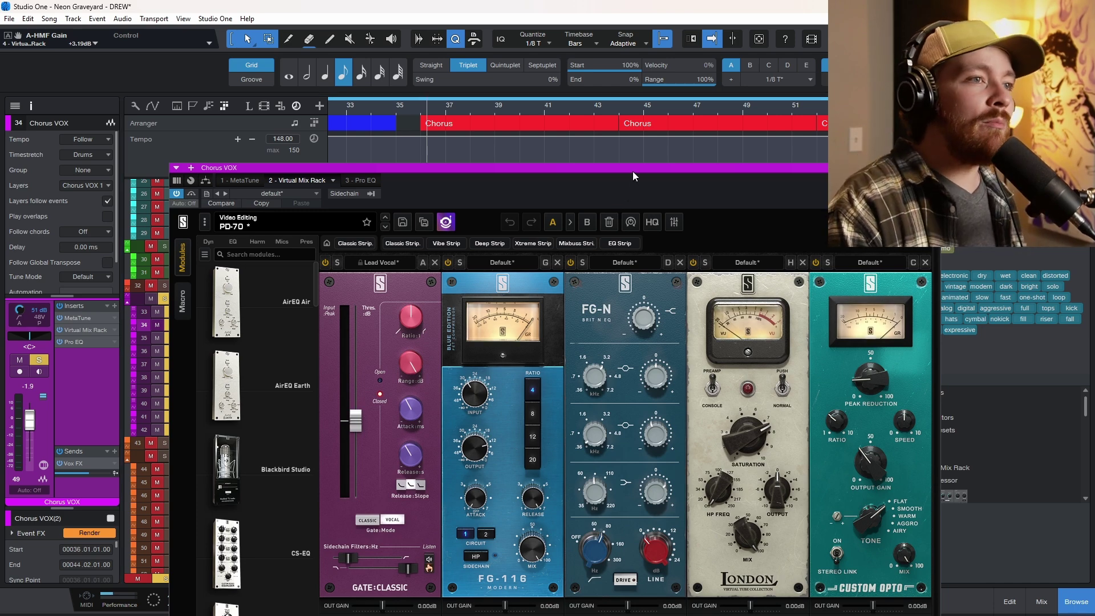
# Reposition the Chorus VOX Virtual Mix Rack to view its modules, close it, and select the Main Vocals folder track
pyautogui.moveTo(633, 171); pyautogui.dragTo(550, 76)
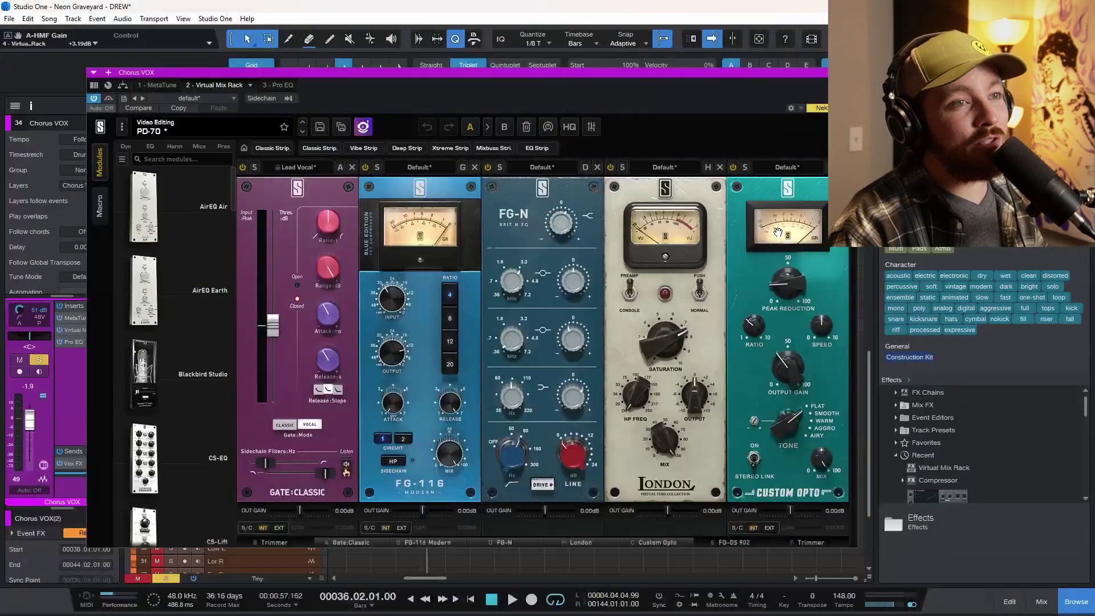
pyautogui.moveTo(621, 85); pyautogui.dragTo(628, 108)
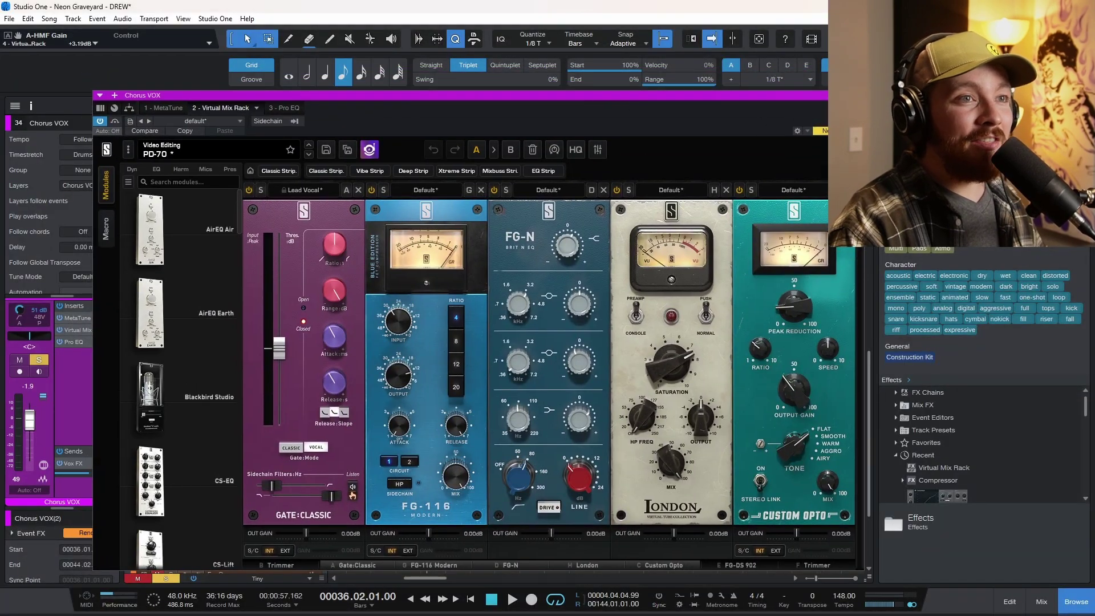
pyautogui.press('Escape')
pyautogui.click(229, 304)
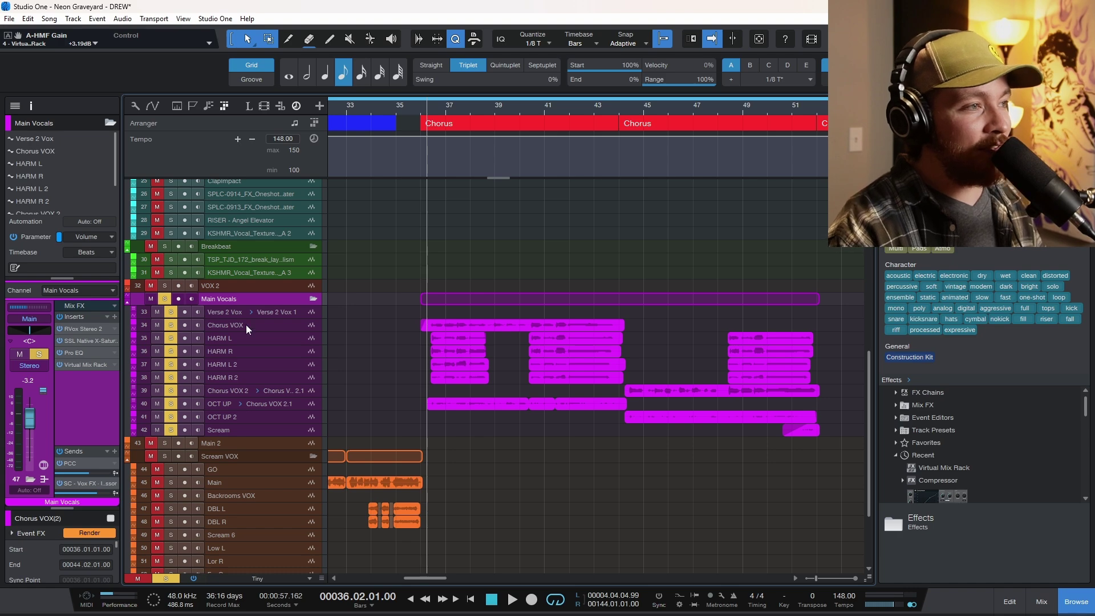
# Reopen the Virtual Mix Rack on the Chorus VOX track and play the chorus to observe its modules working
pyautogui.click(210, 325)
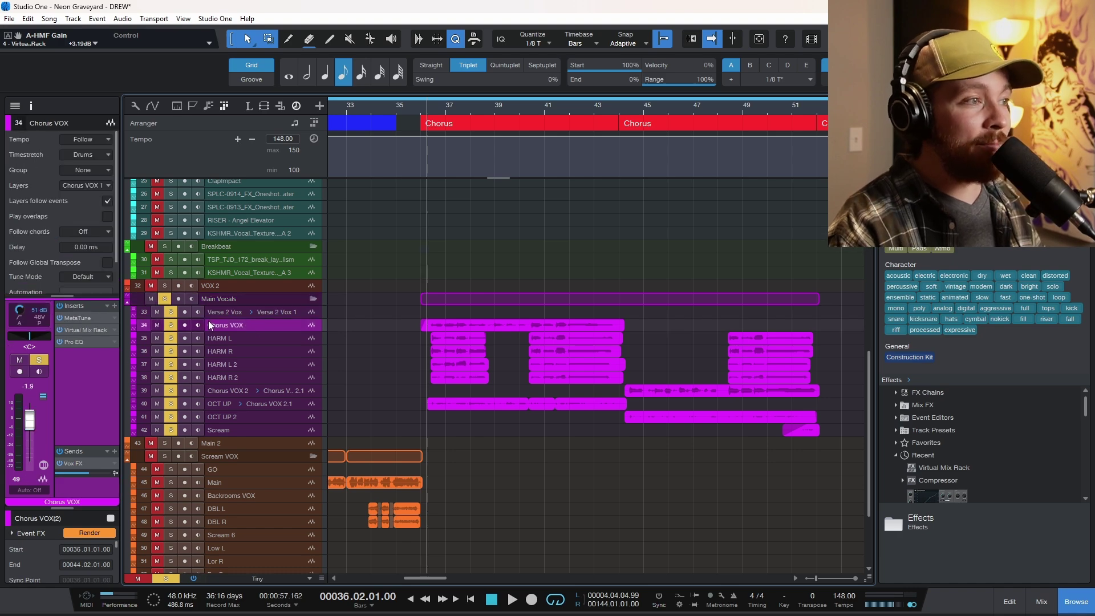
pyautogui.click(87, 328)
pyautogui.press('space')
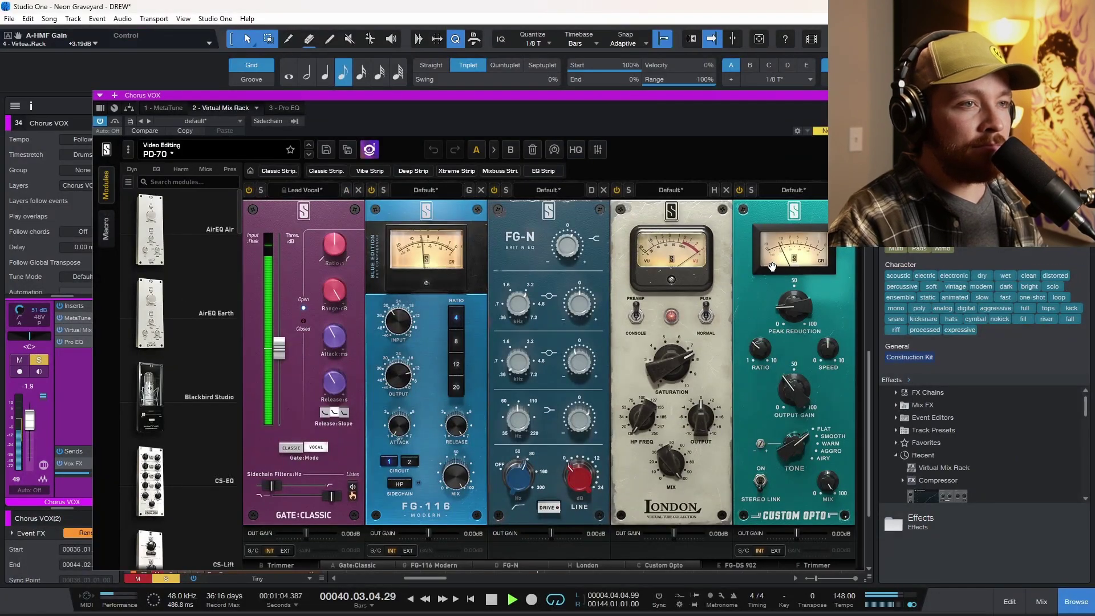
pyautogui.press('space')
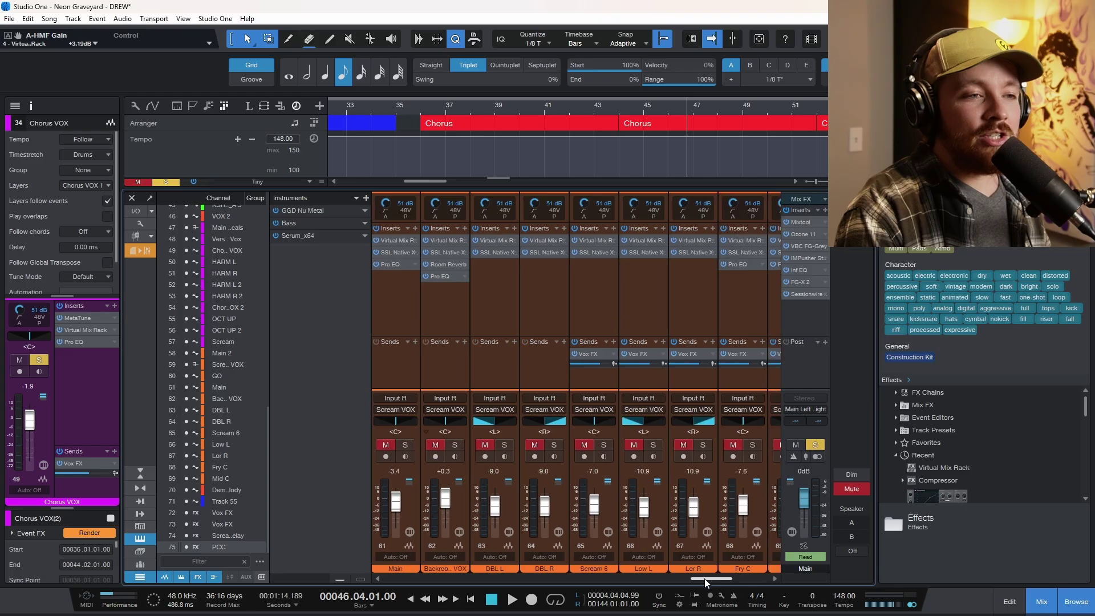
# Raise the PCC effects channel's volume to about -15.6 dB in the mixer
pyautogui.moveTo(704, 579); pyautogui.dragTo(781, 580)
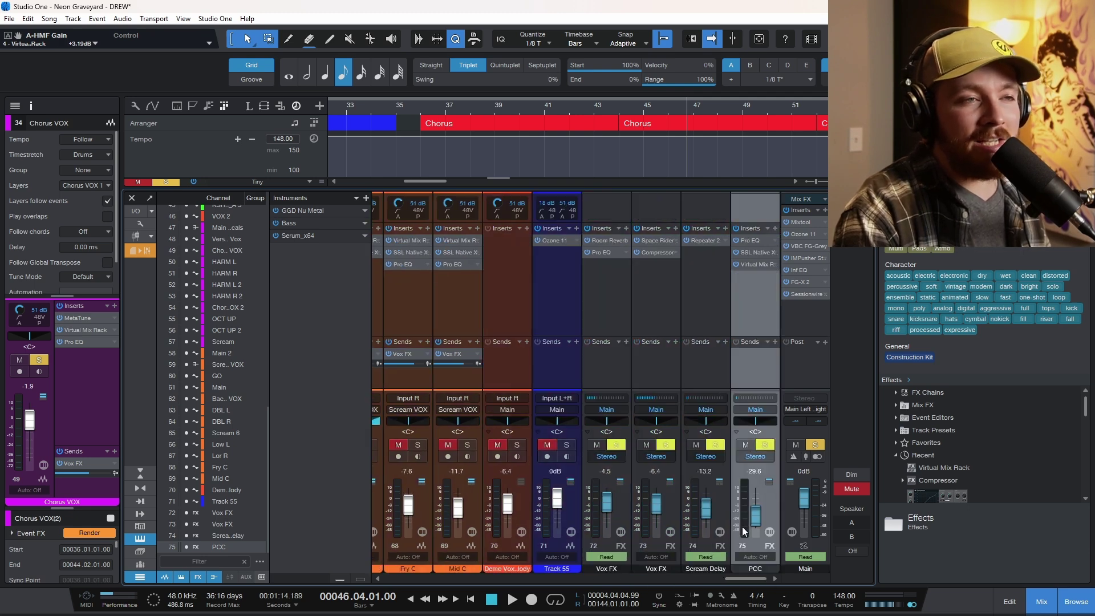
pyautogui.moveTo(755, 527)
pyautogui.mouseDown()
pyautogui.moveTo(757, 536)
pyautogui.moveTo(761, 522)
pyautogui.mouseUp()
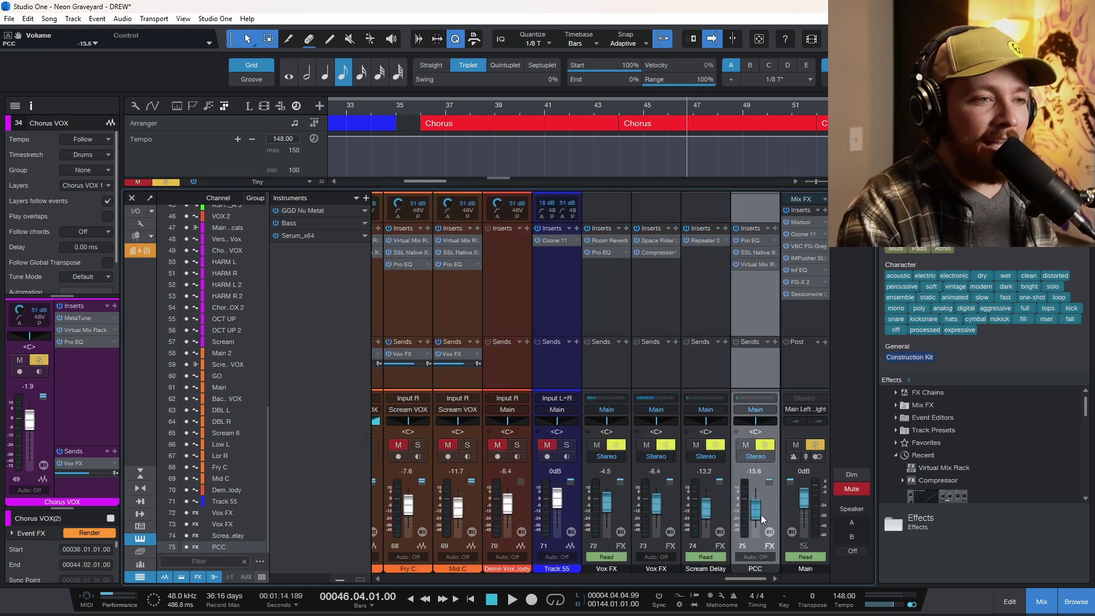
# Examine the PCC channel's Pro EQ, SSL Native X-Saturator and Virtual Mix Rack inserts, and close the plug-in window
pyautogui.doubleClick(751, 240)
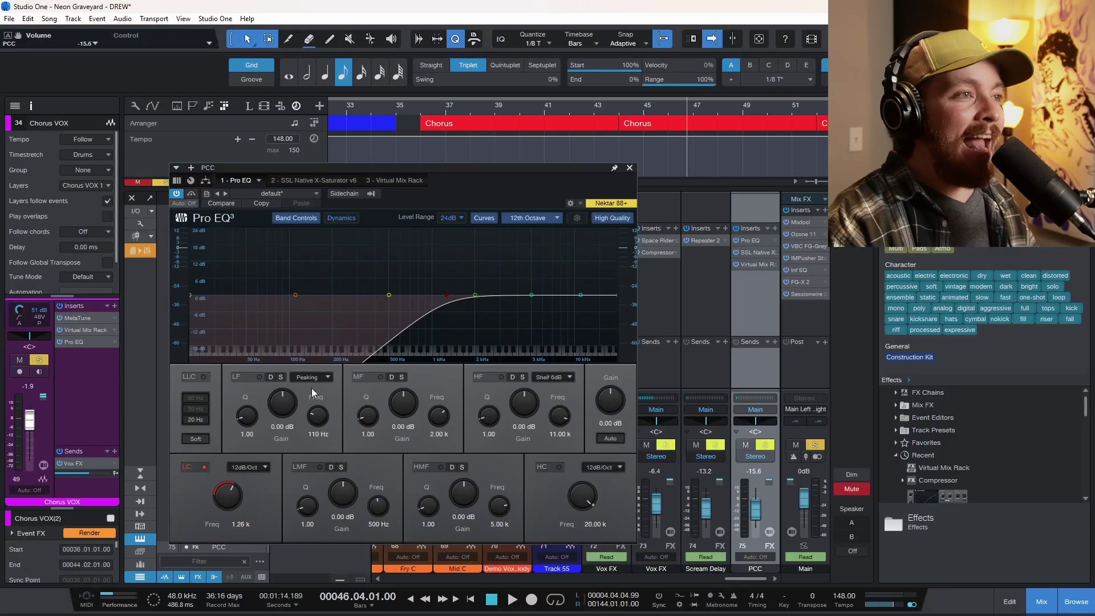
pyautogui.click(317, 181)
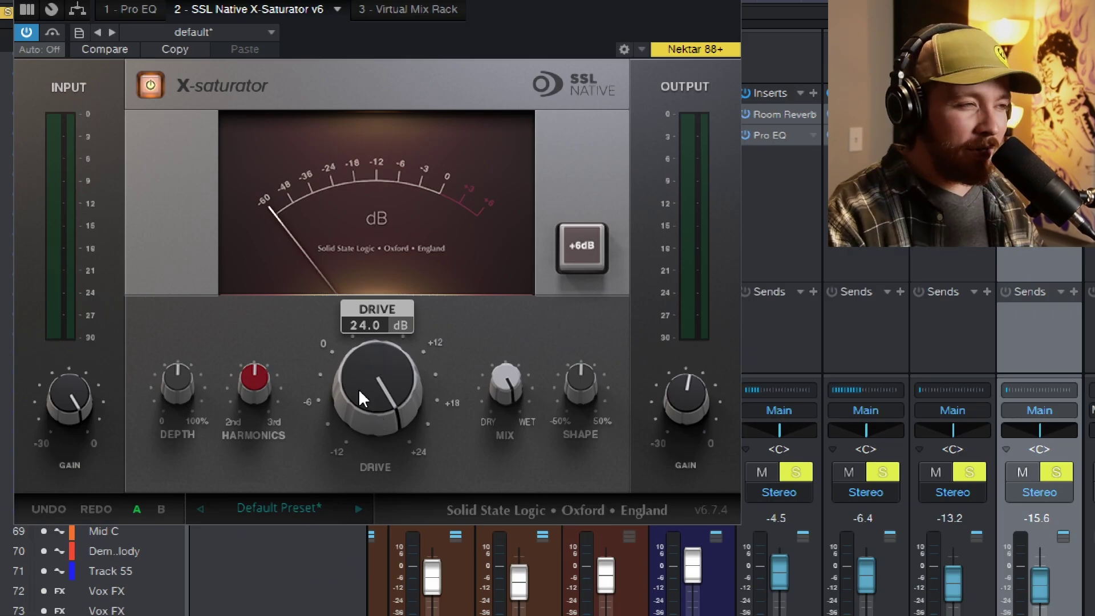
pyautogui.moveTo(687, 391)
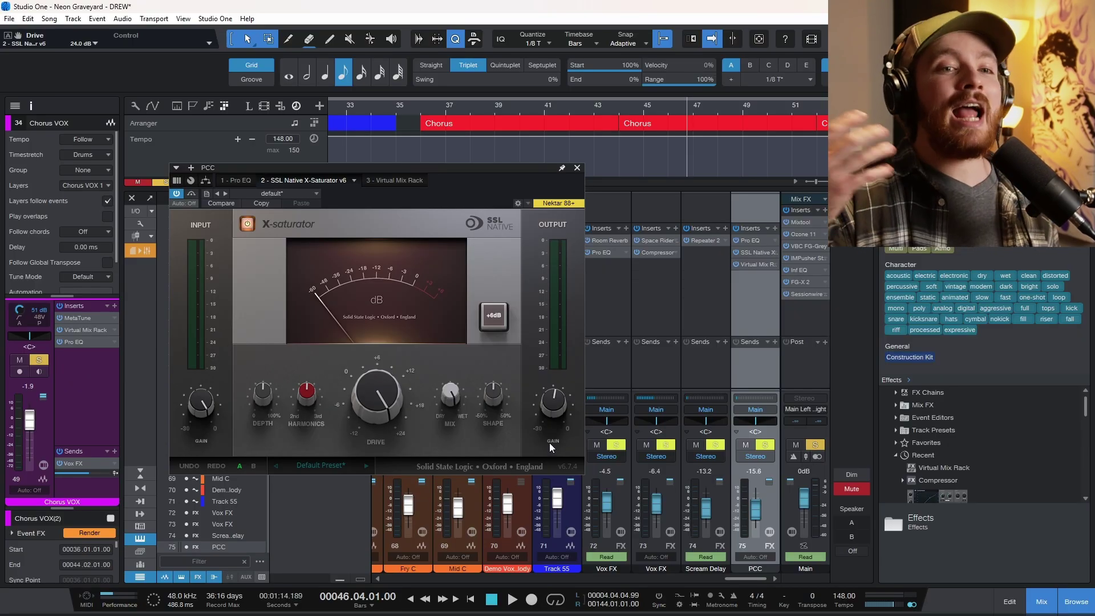
pyautogui.click(758, 263)
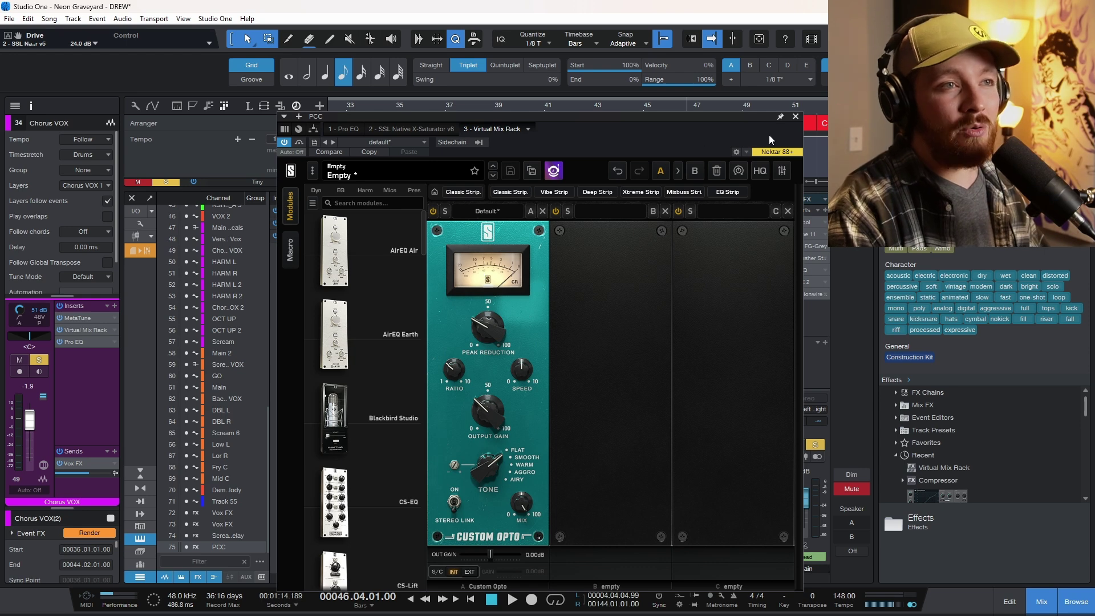
pyautogui.click(796, 117)
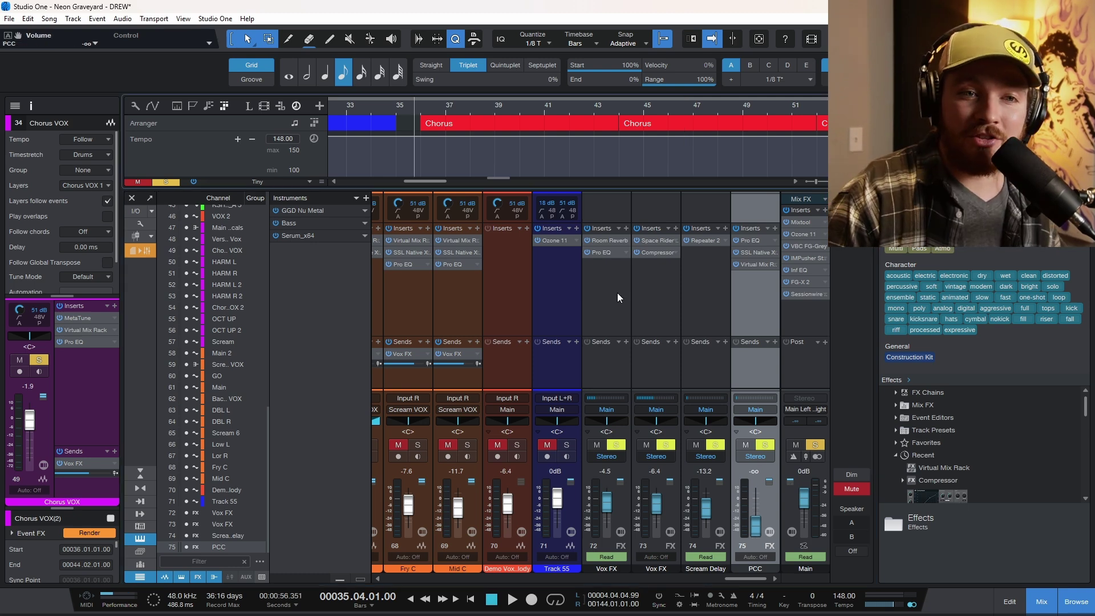
# Audition the PCC channel by blending its volume in from silence to about -4.3 dB
pyautogui.moveTo(756, 526); pyautogui.dragTo(758, 505)
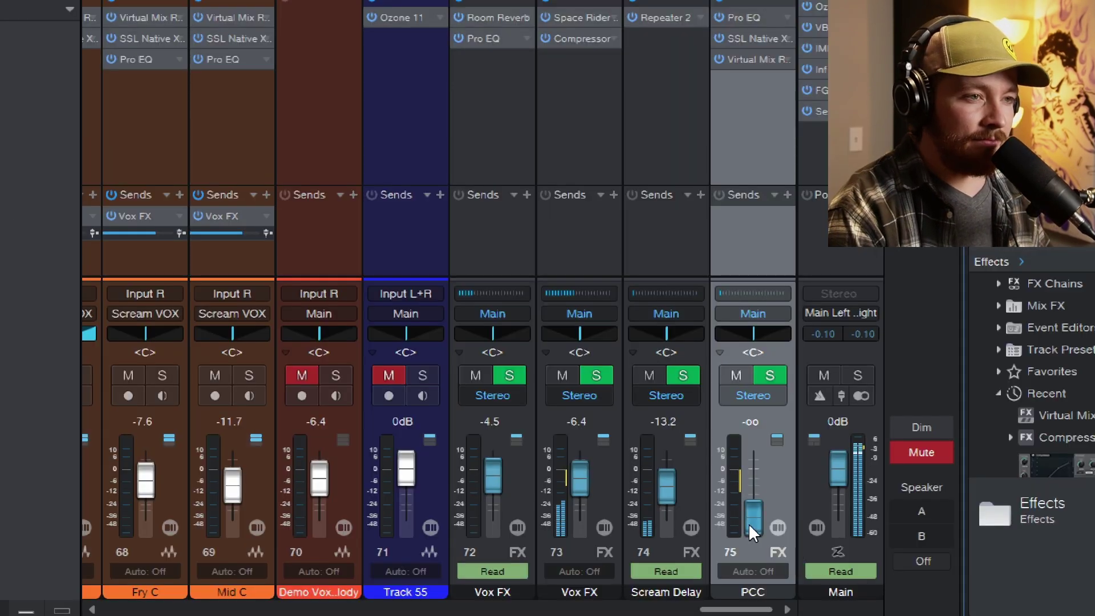
pyautogui.moveTo(749, 523); pyautogui.dragTo(755, 478)
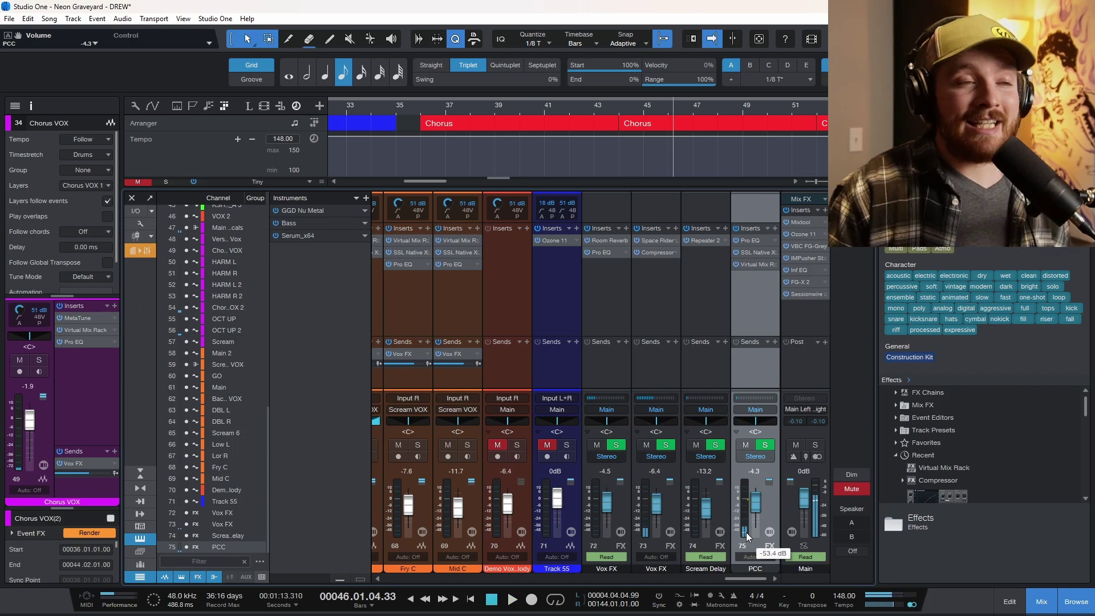
# Restore the solo state, audition the PCC channel at about +6.1 dB during chorus playback, and lower its volume to about -8.2 dB
pyautogui.click(765, 446)
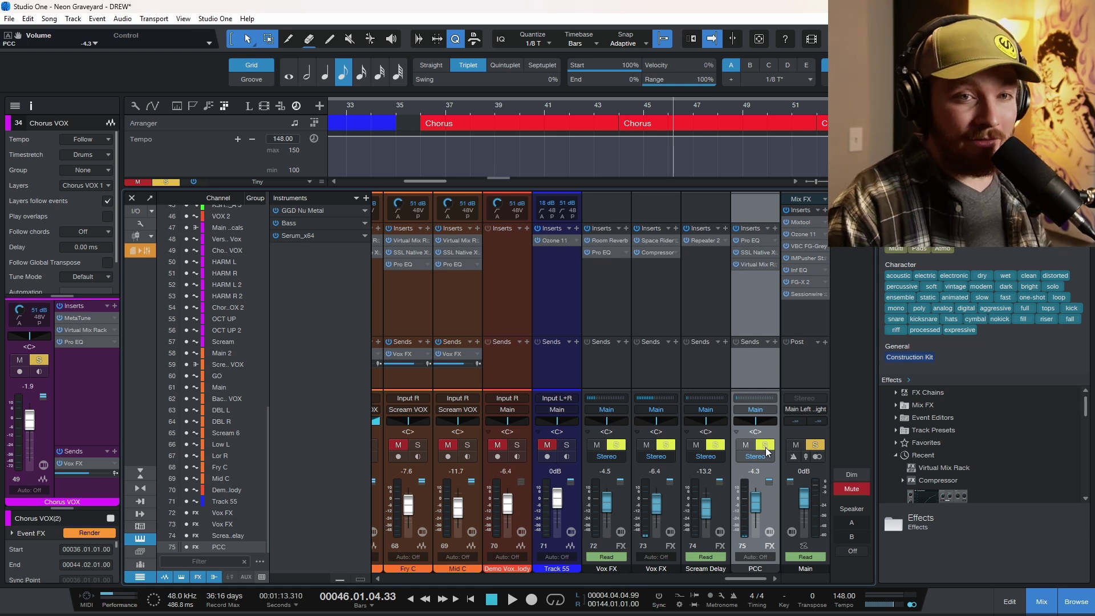
pyautogui.press('space')
pyautogui.moveTo(761, 503); pyautogui.dragTo(758, 489)
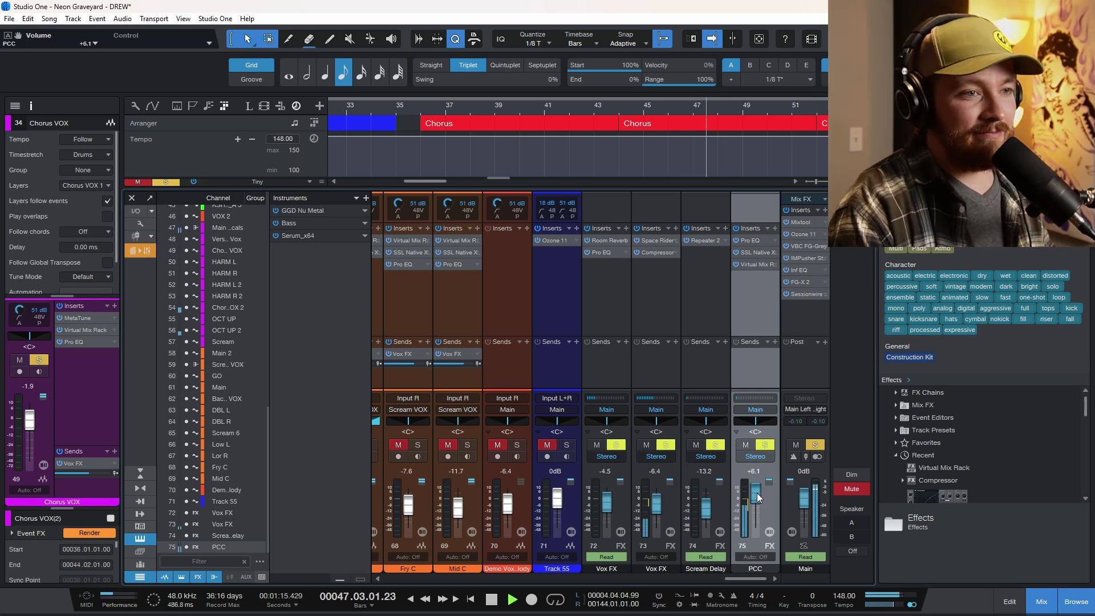
pyautogui.press('space')
pyautogui.moveTo(758, 493); pyautogui.dragTo(762, 501)
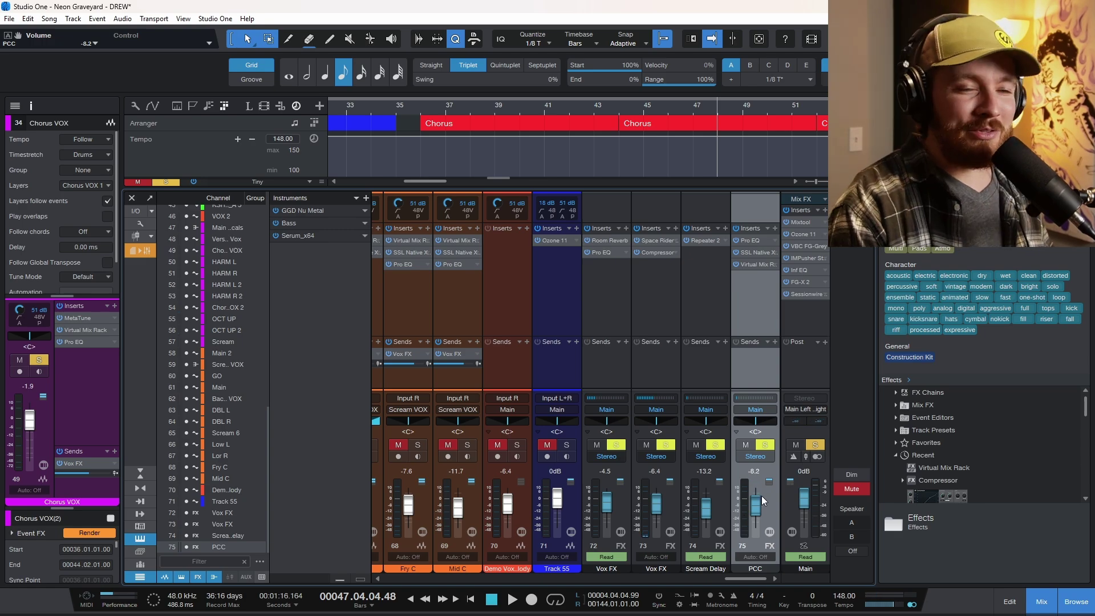